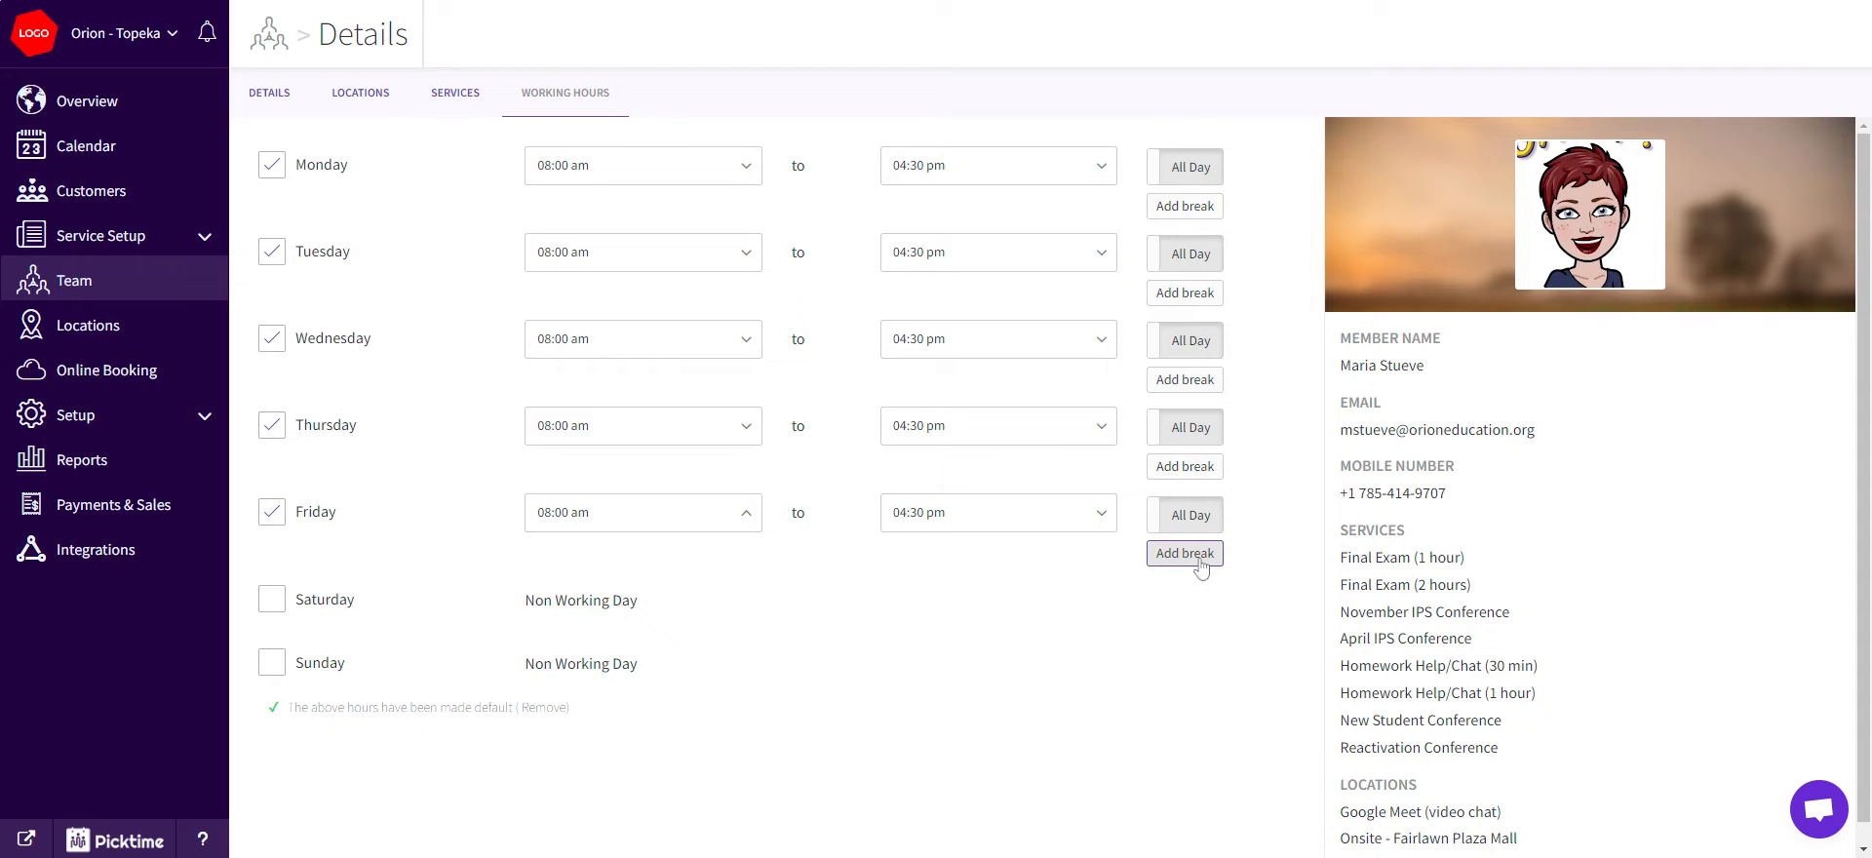
# Step: Add a Friday break by splitting the working hours into 08:00 am to 11:30 am and 12:30 pm to 04:30 pm
pyautogui.click(1191, 555)
pyautogui.click(961, 515)
pyautogui.scroll(1, 1022, 107)
pyautogui.scroll(9, 1022, 107)
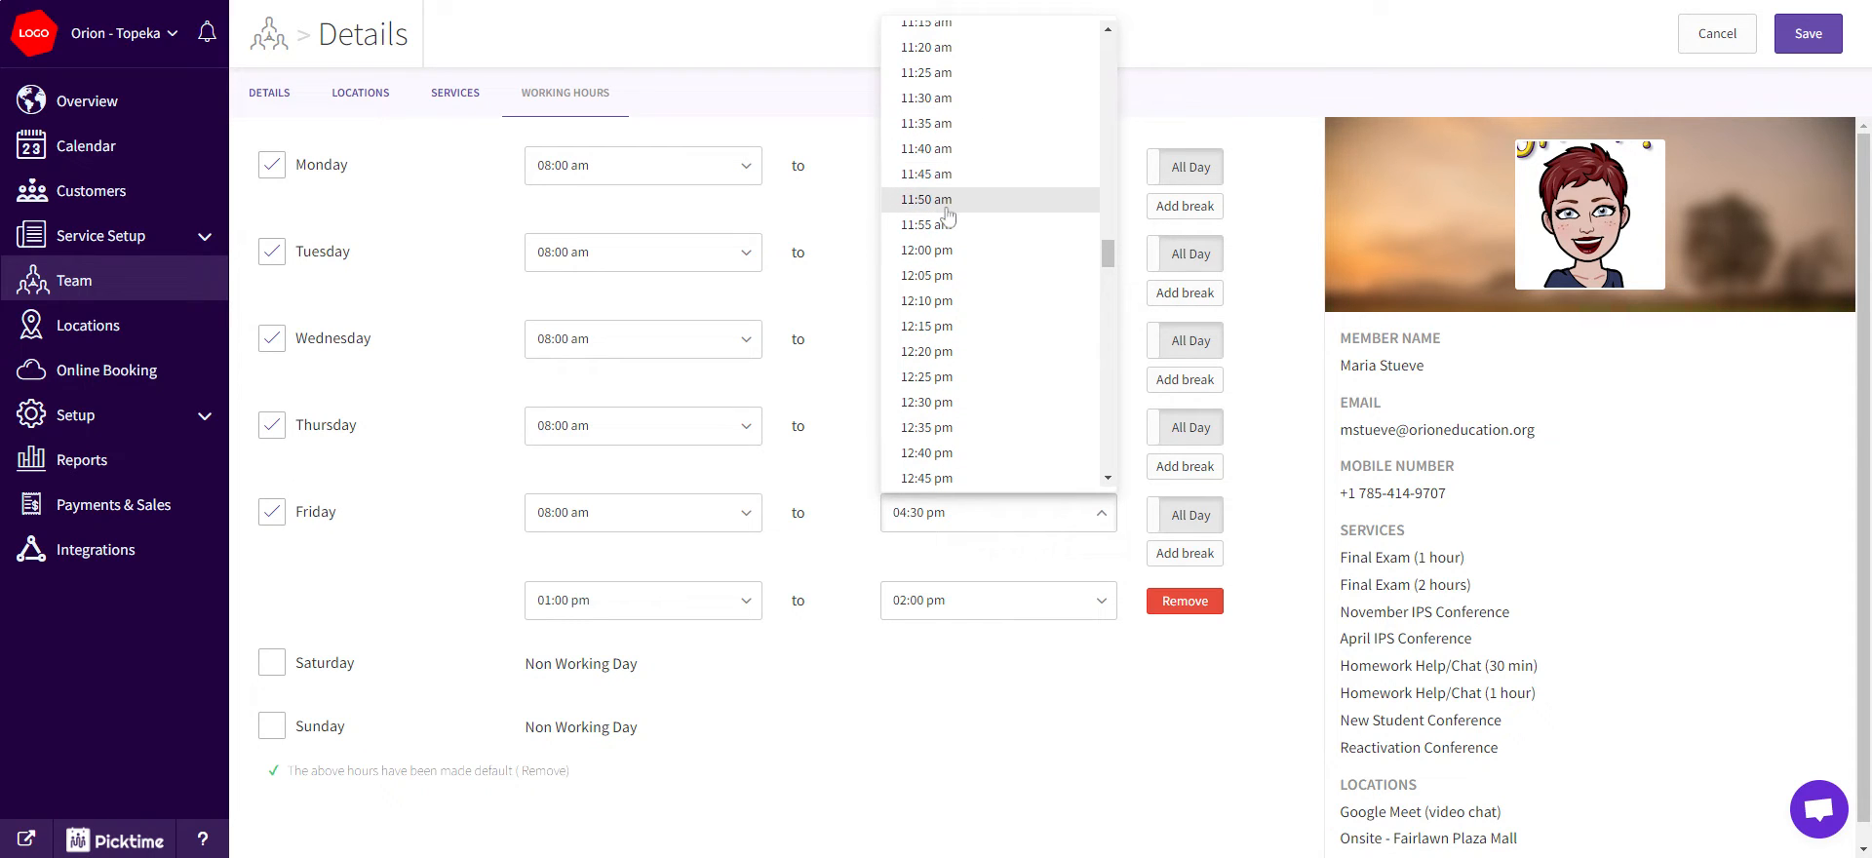
pyautogui.click(964, 99)
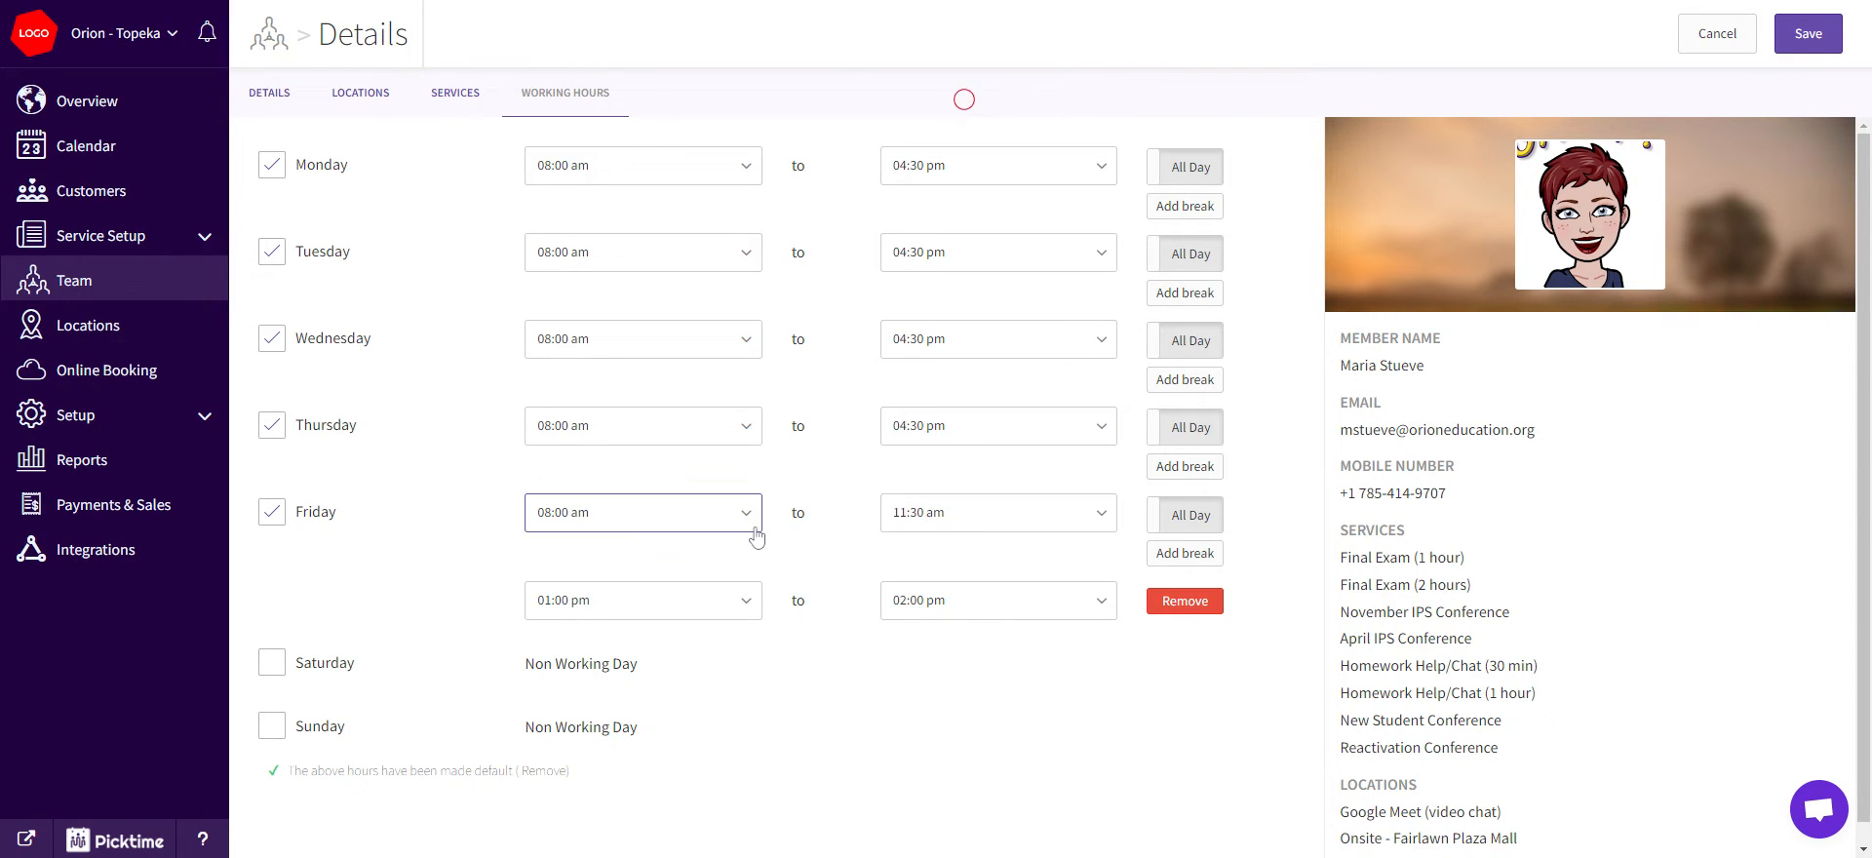
pyautogui.click(692, 604)
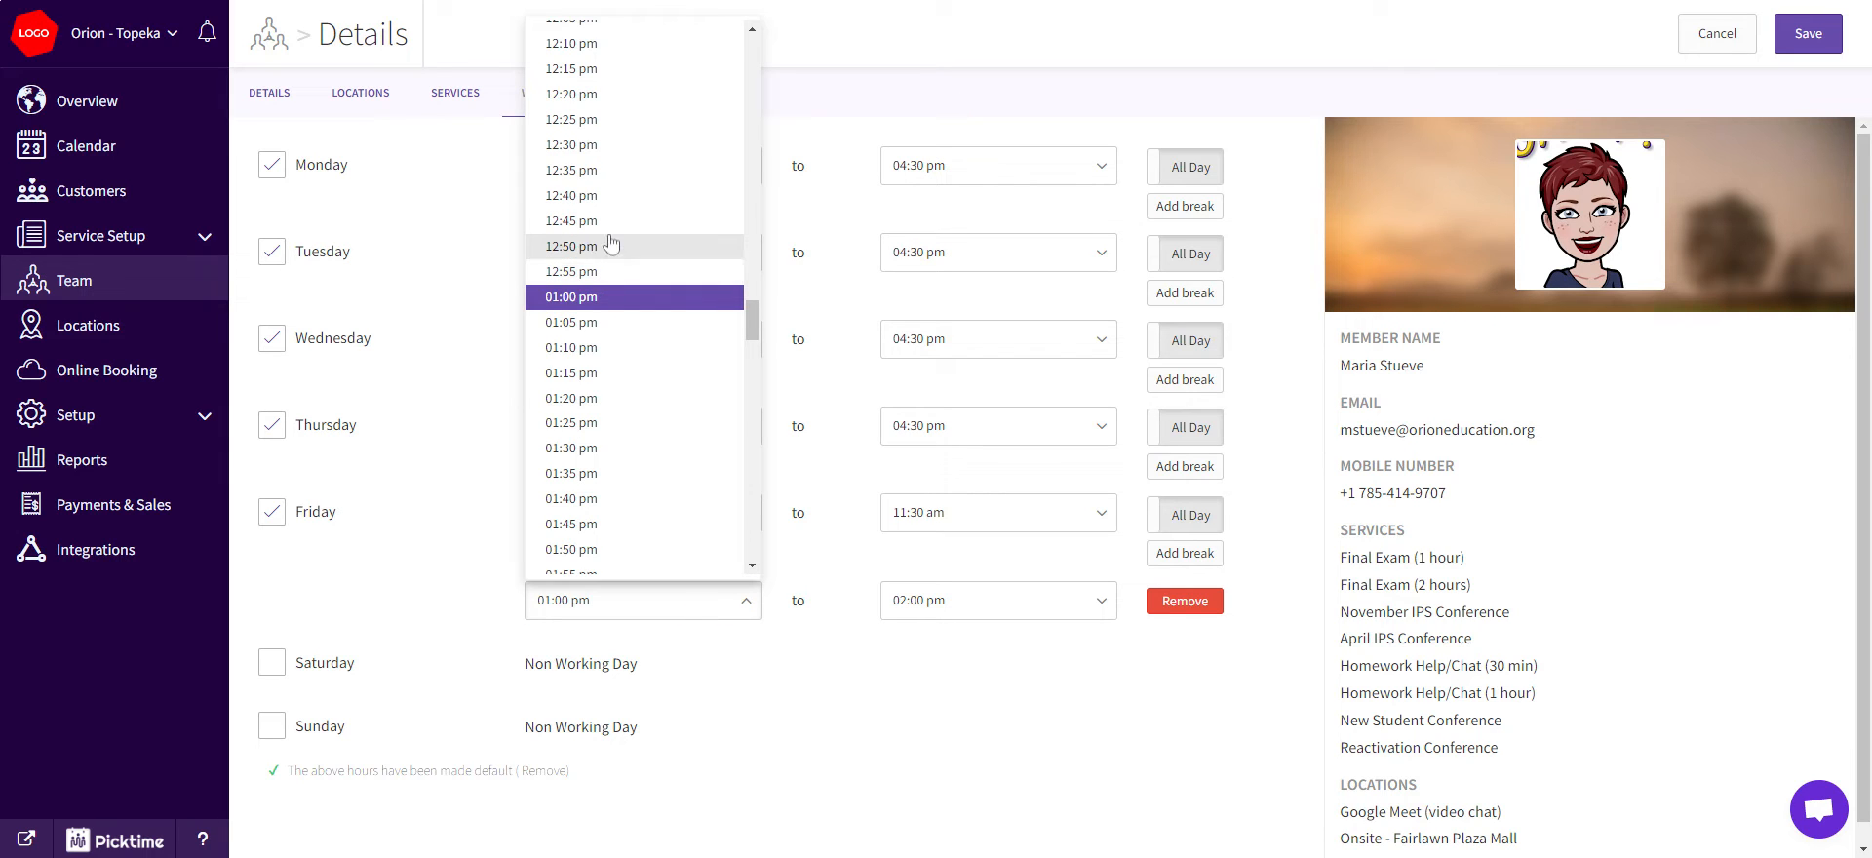
pyautogui.click(607, 145)
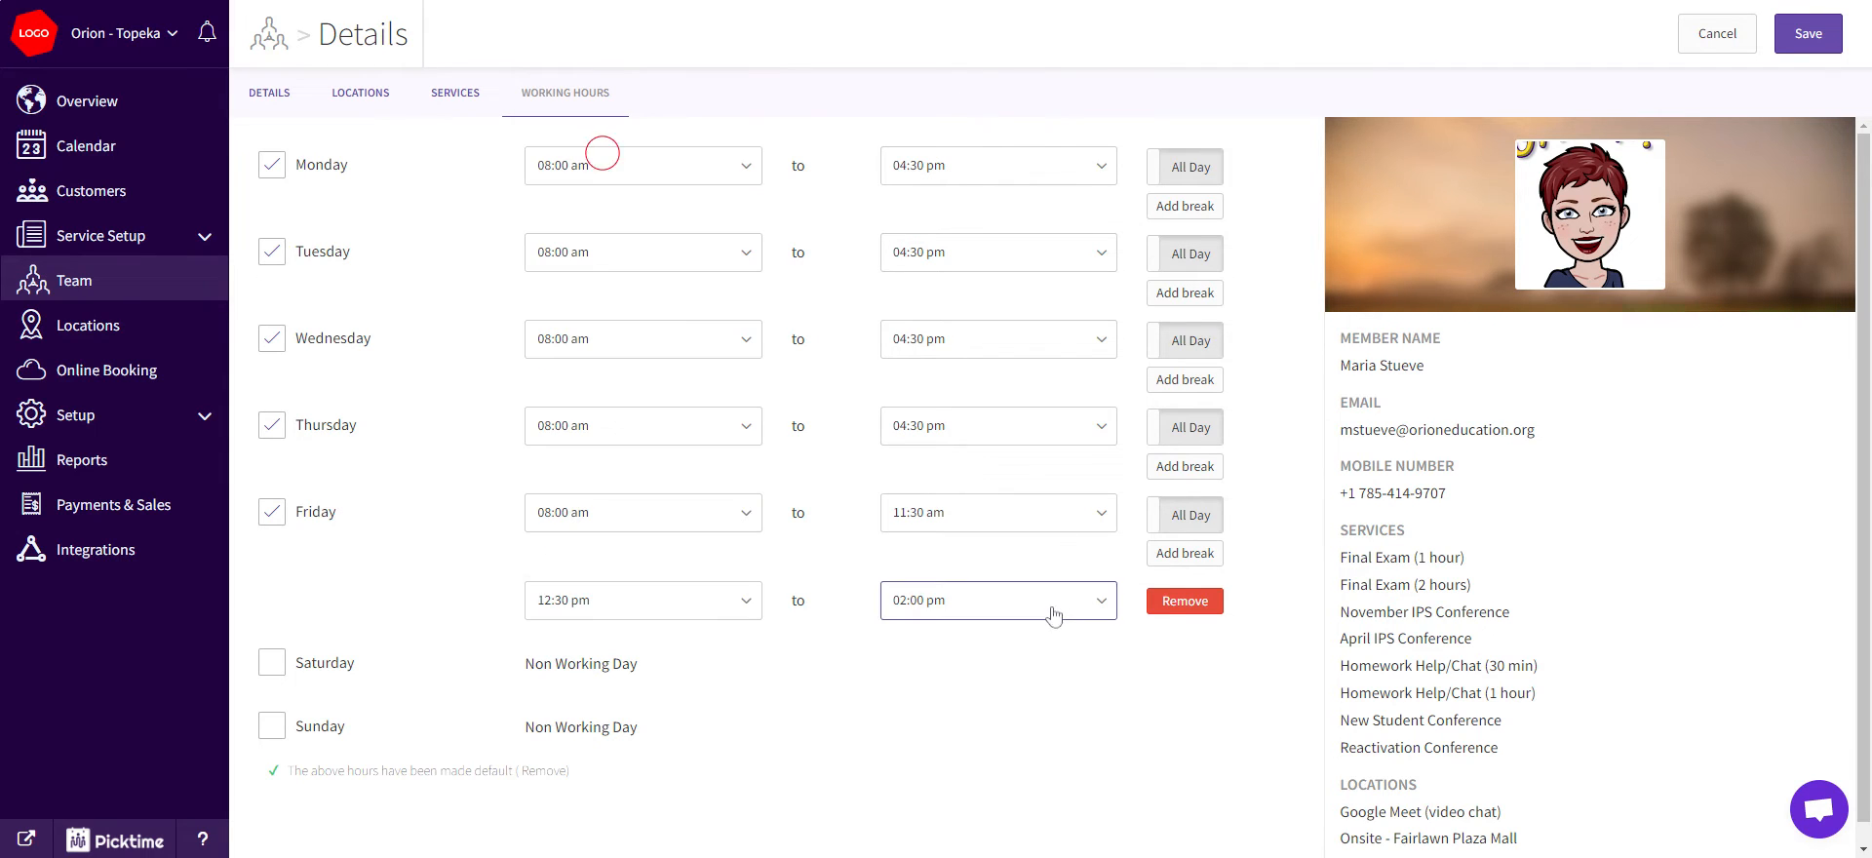
pyautogui.click(1076, 600)
pyautogui.scroll(-7, 994, 485)
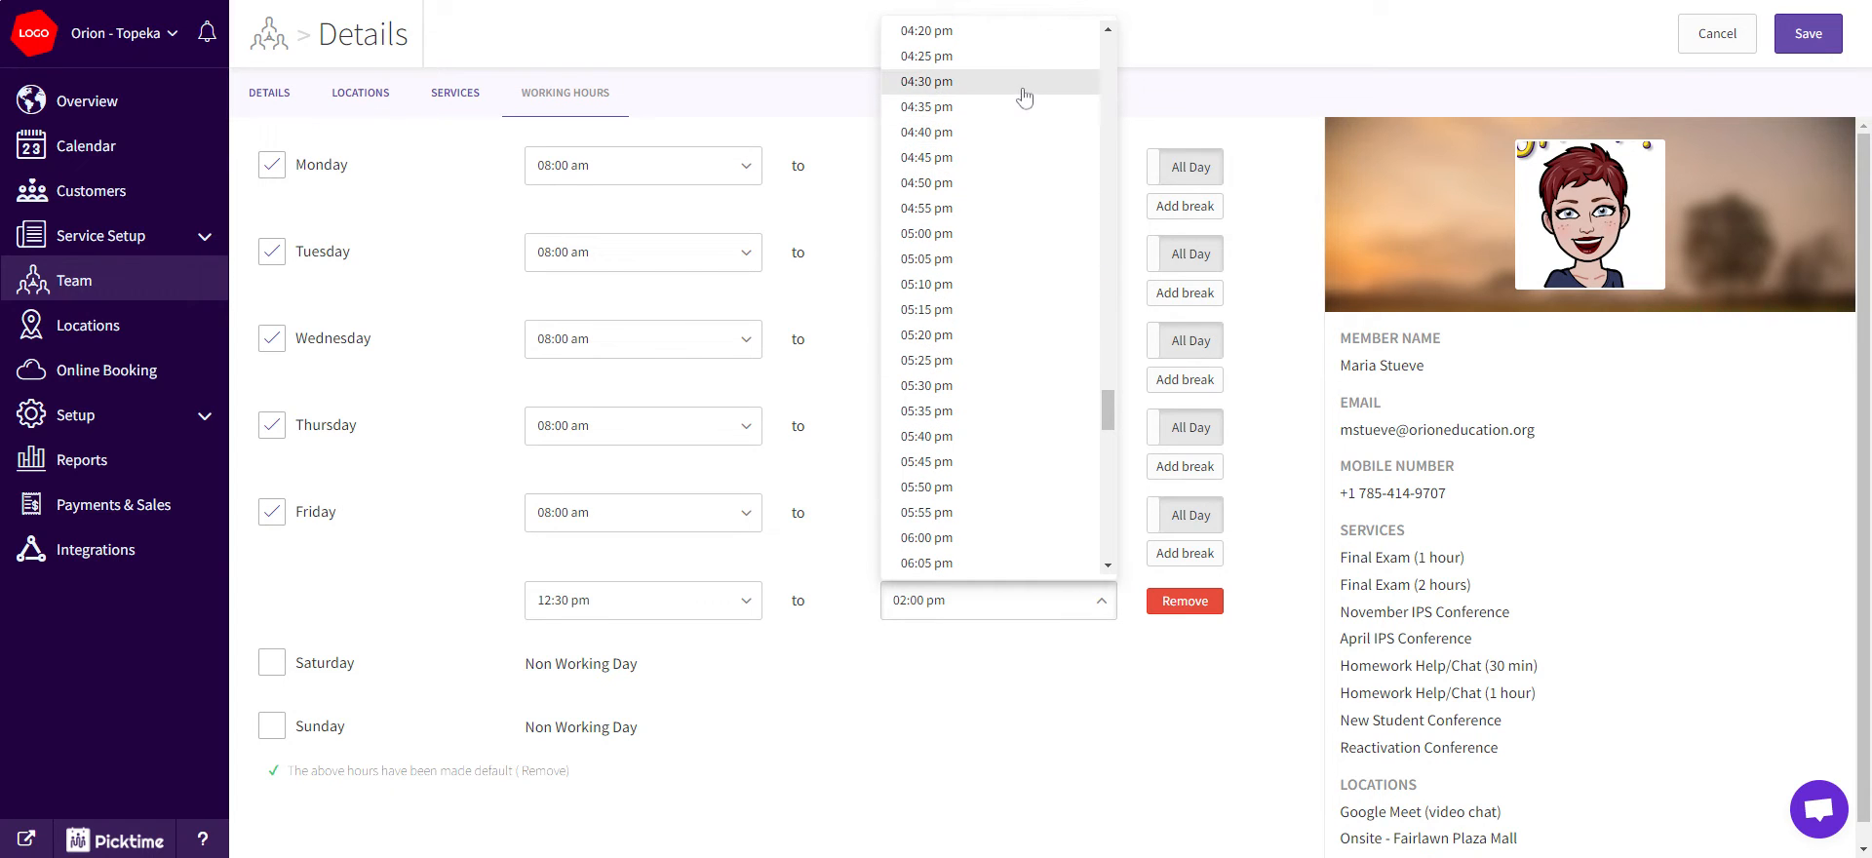
pyautogui.click(1022, 83)
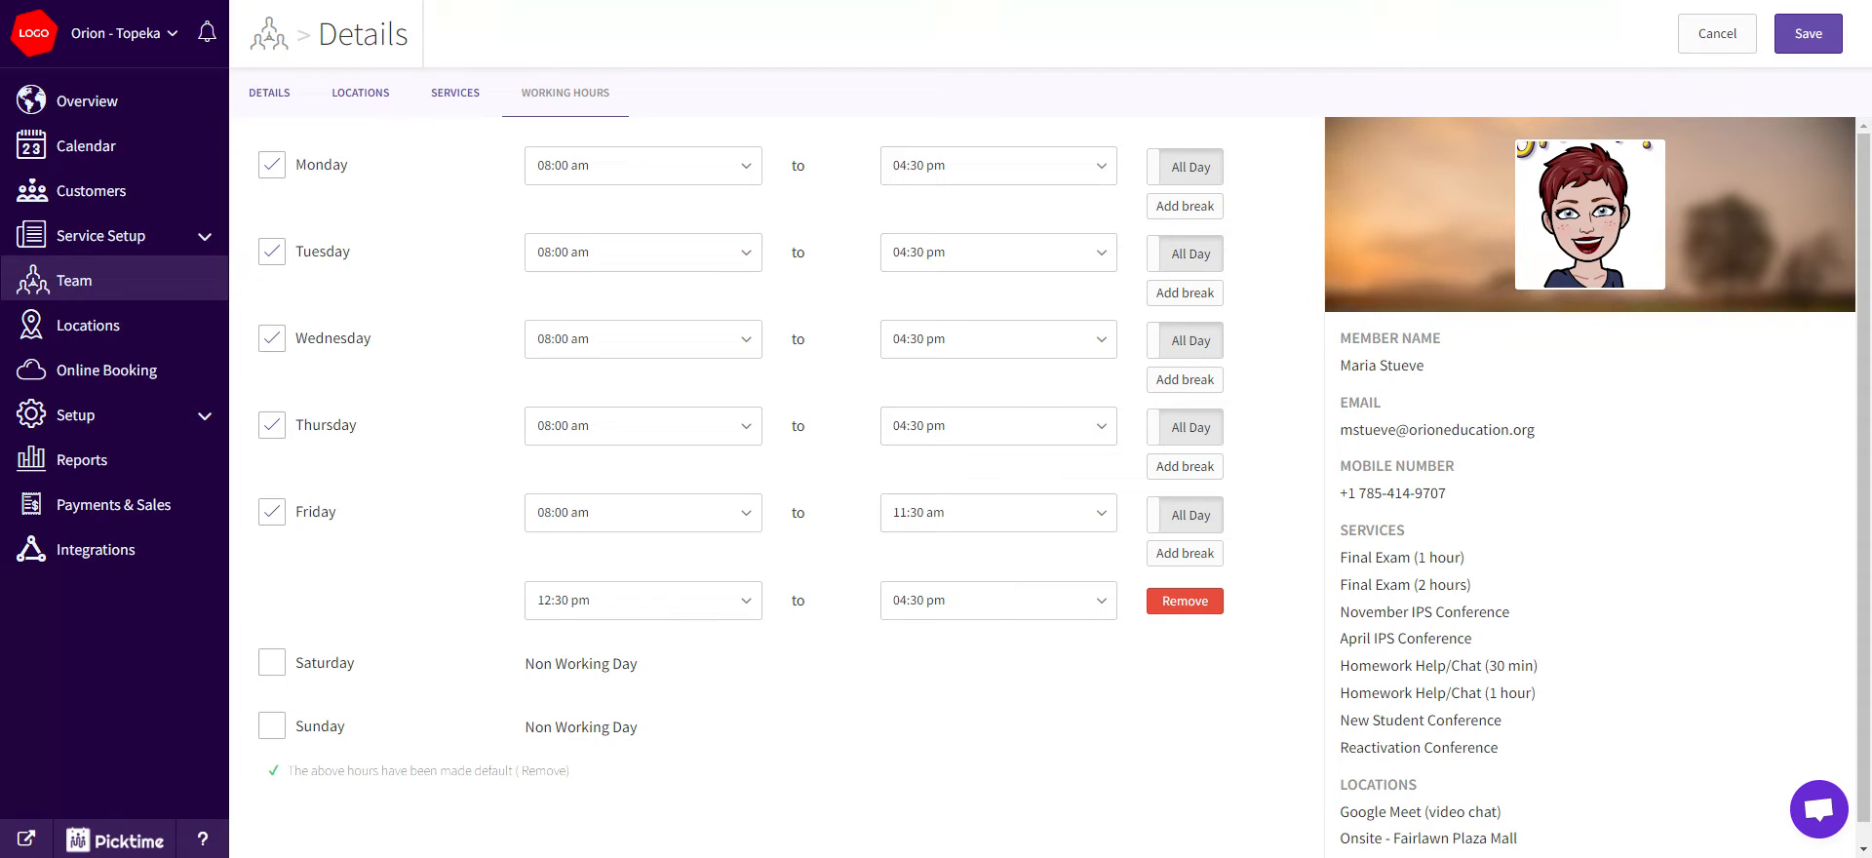
# Step: Try replacing Friday's split hours with a single shift ending at 12:00 pm, and discard the working-hours changes
pyautogui.click(996, 519)
pyautogui.click(1165, 604)
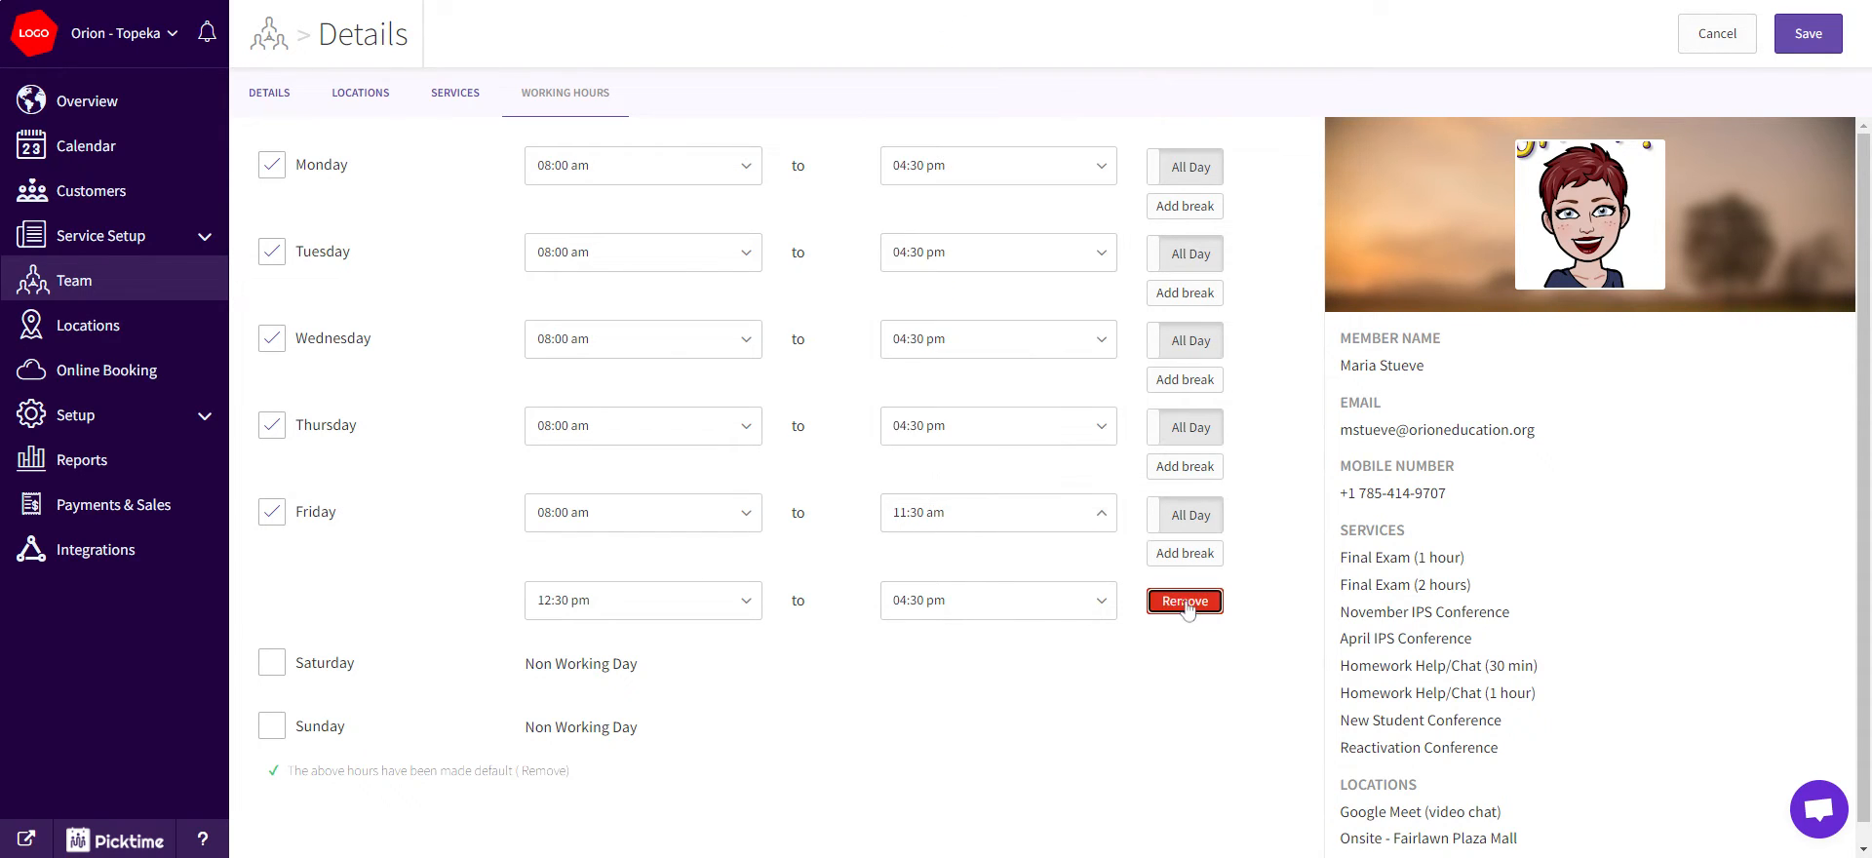
pyautogui.click(1100, 512)
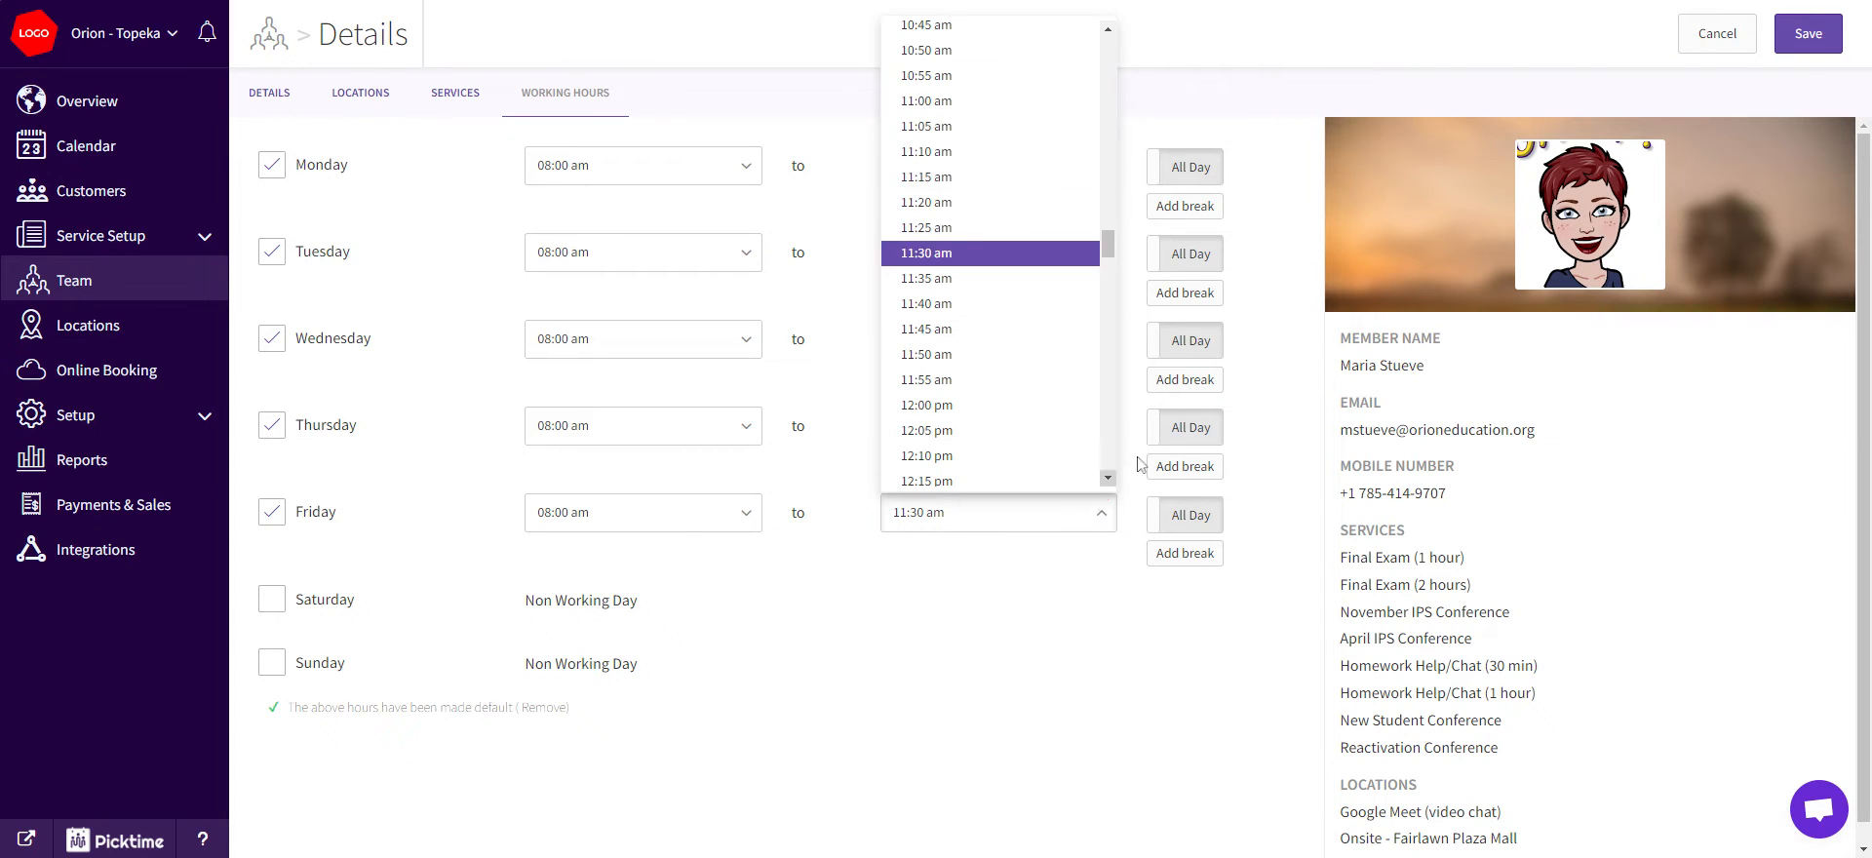
pyautogui.click(986, 417)
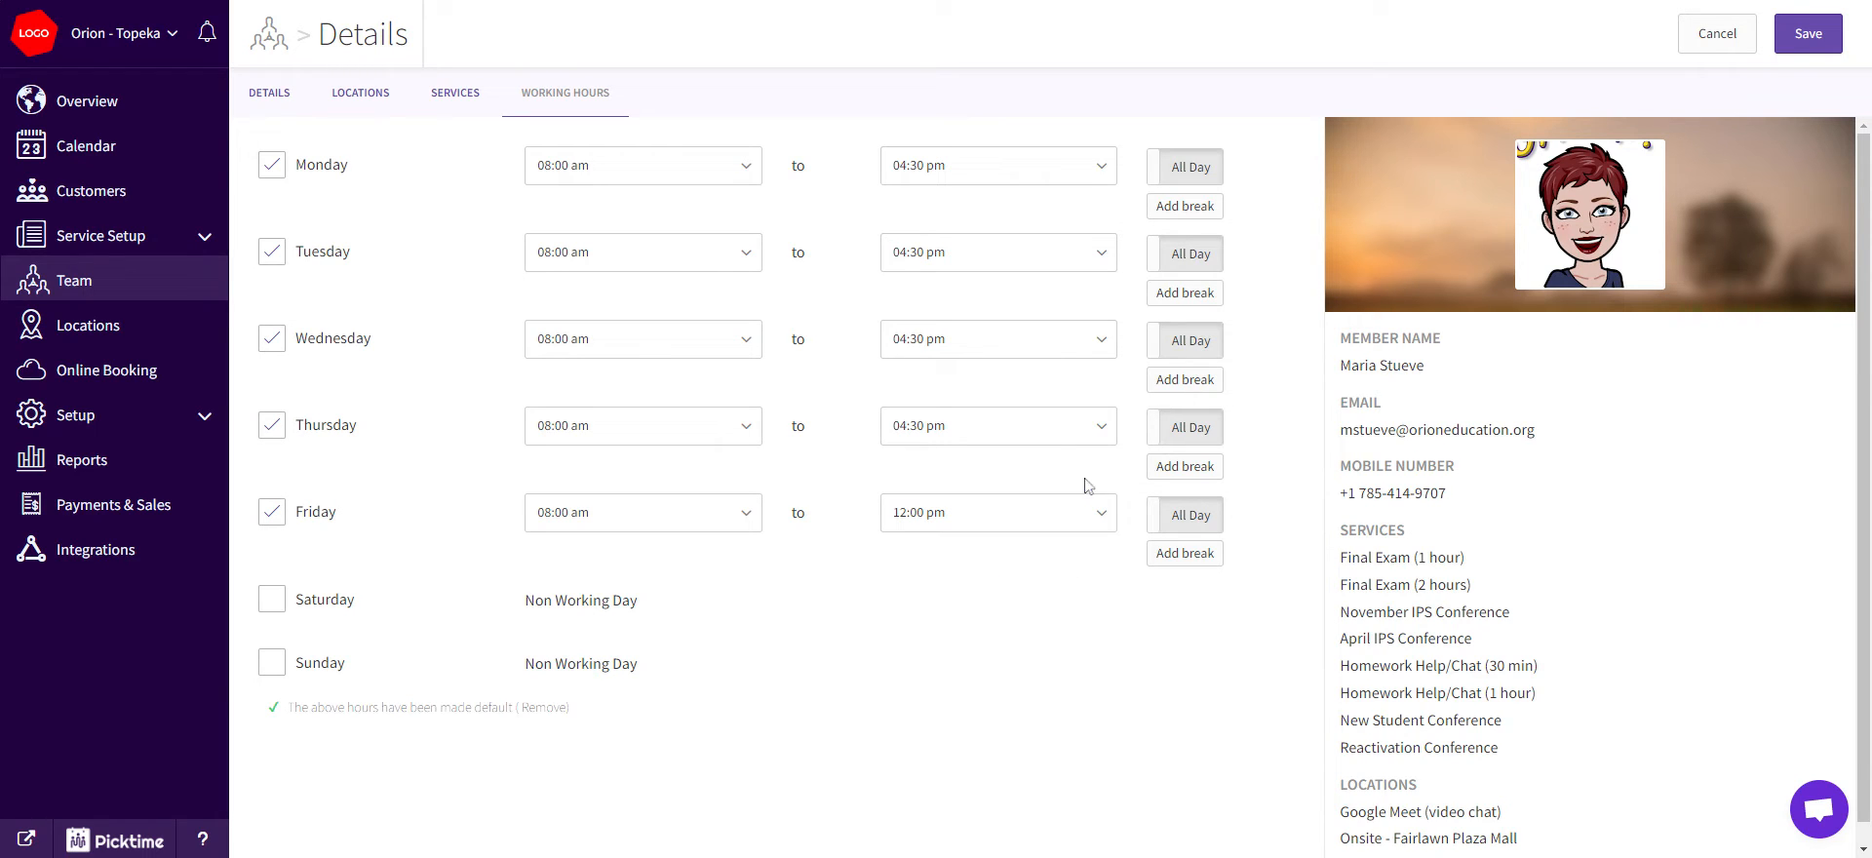
pyautogui.click(1723, 39)
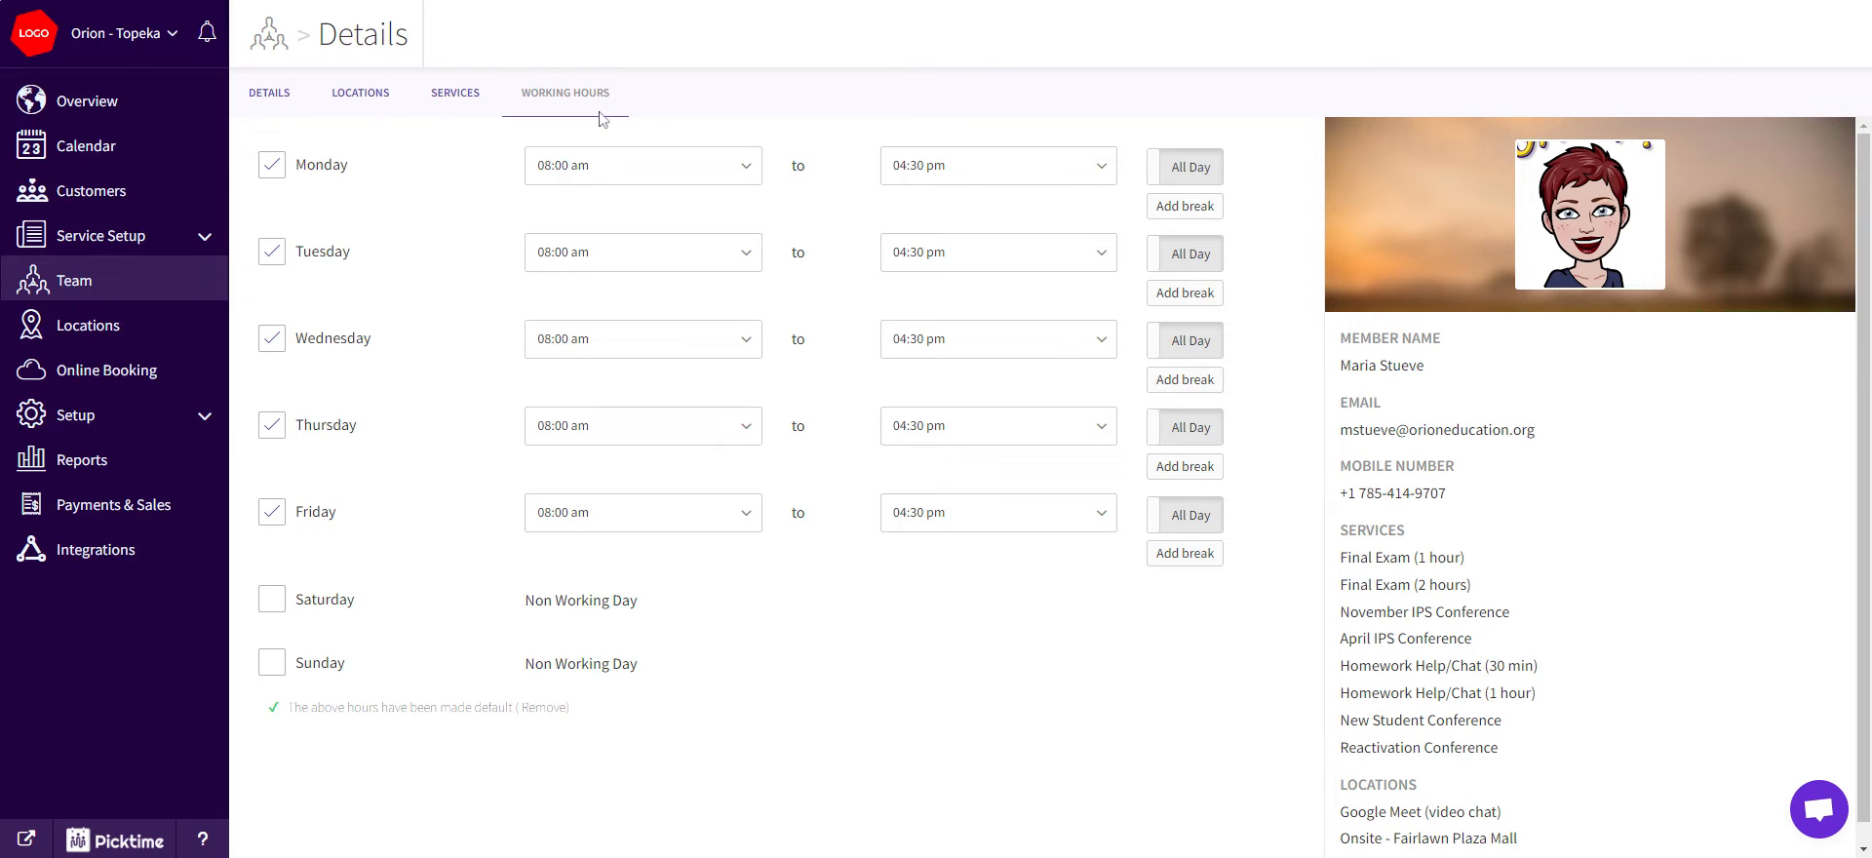
# Step: Review the new location form for both the physical and the virtual/online type, and close it without saving
pyautogui.click(64, 331)
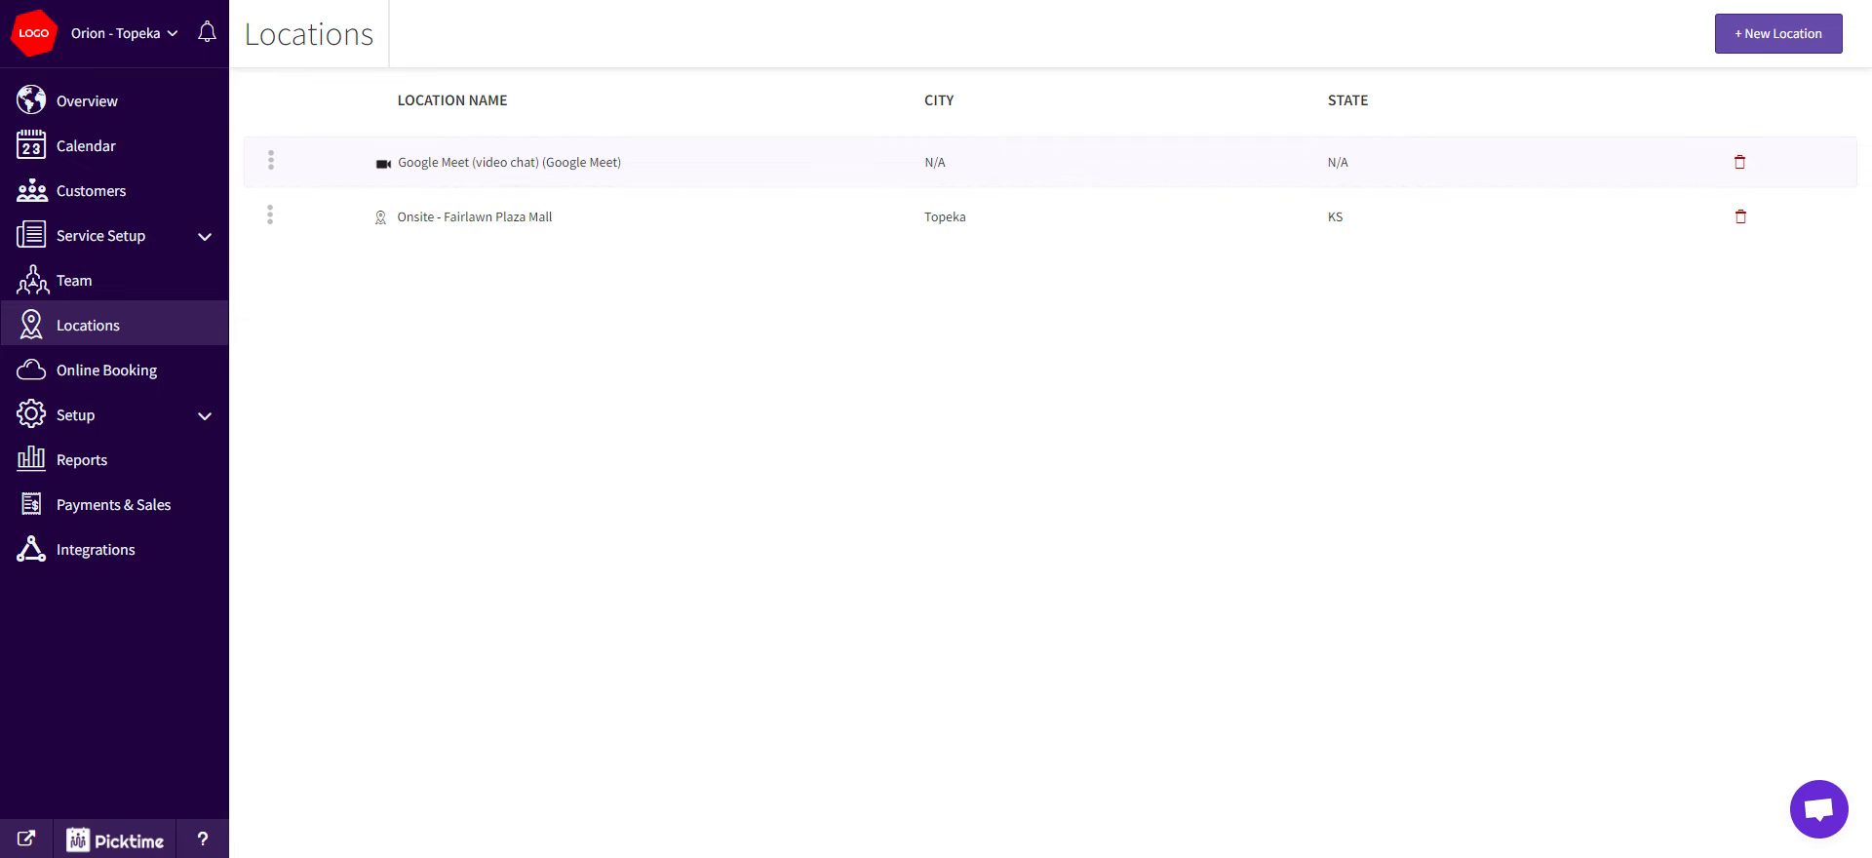
pyautogui.click(1752, 27)
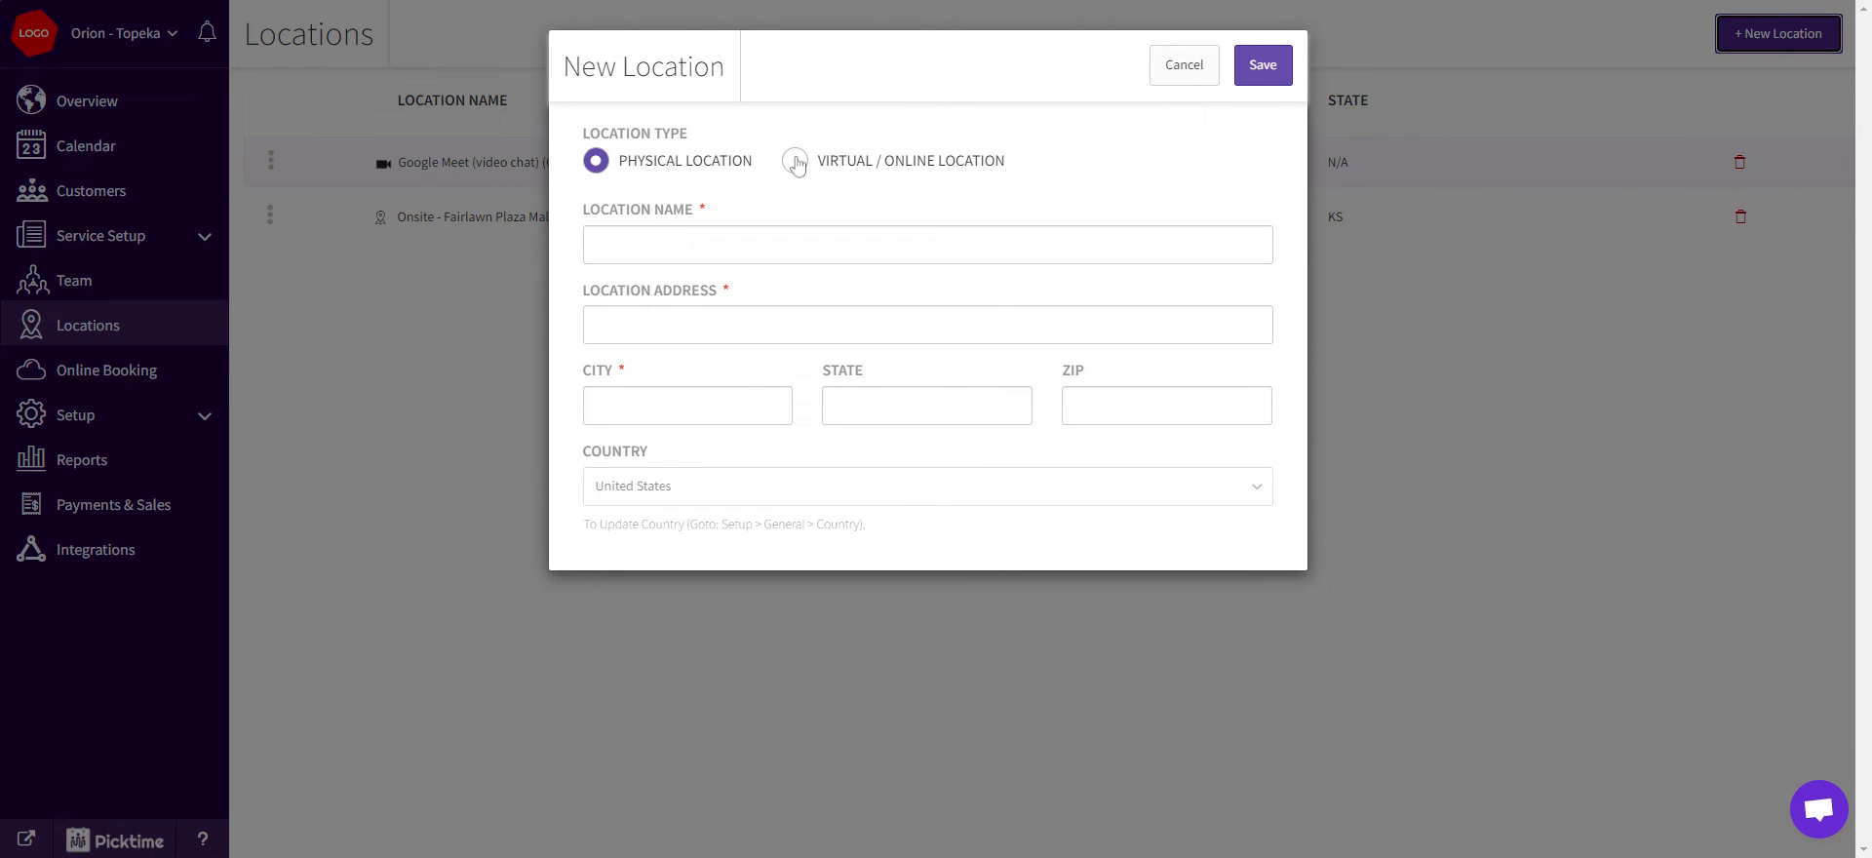
pyautogui.click(742, 252)
pyautogui.press('Tab')
pyautogui.press('Tab')
pyautogui.press('Tab')
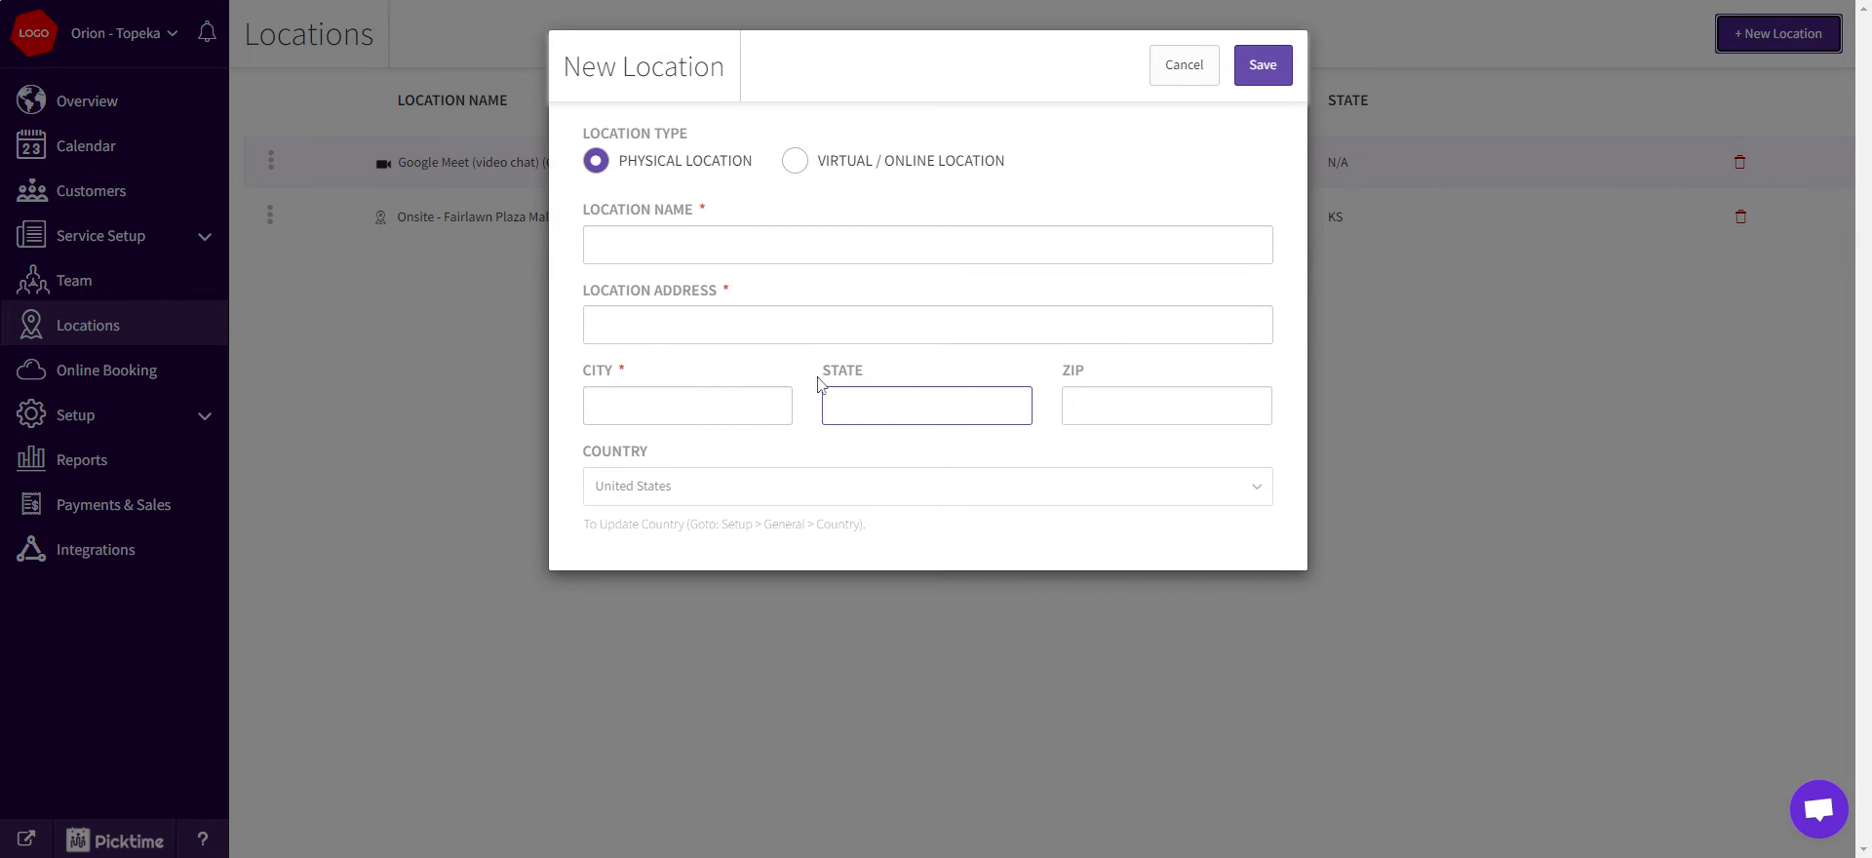
pyautogui.click(794, 164)
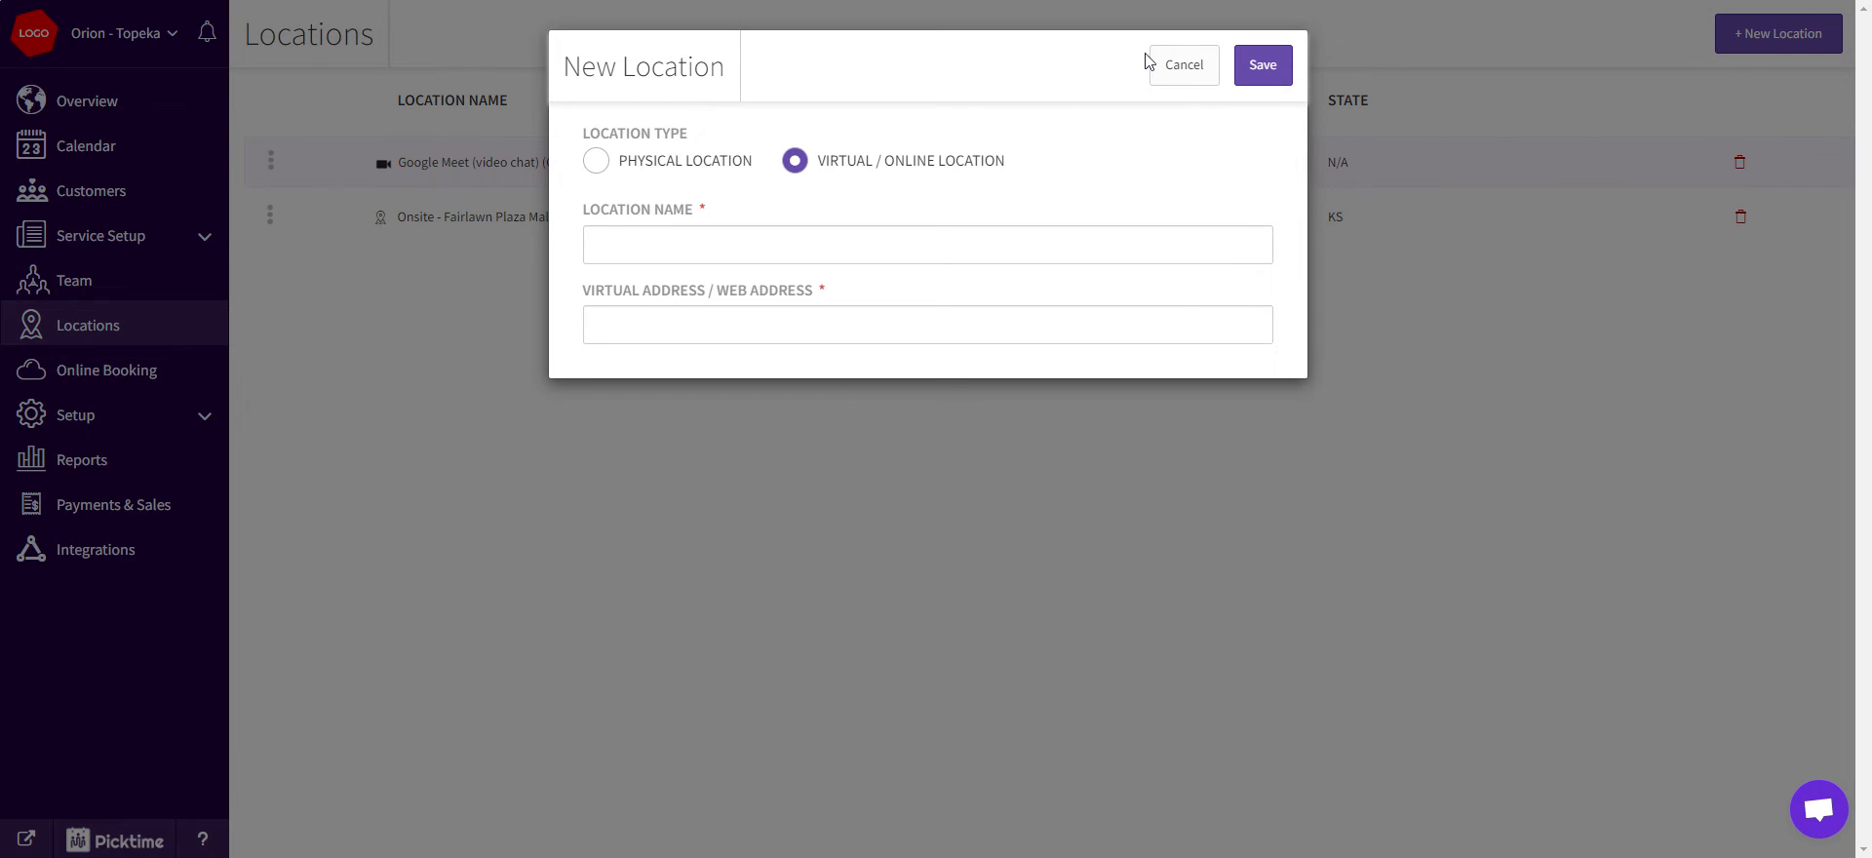
pyautogui.click(1189, 64)
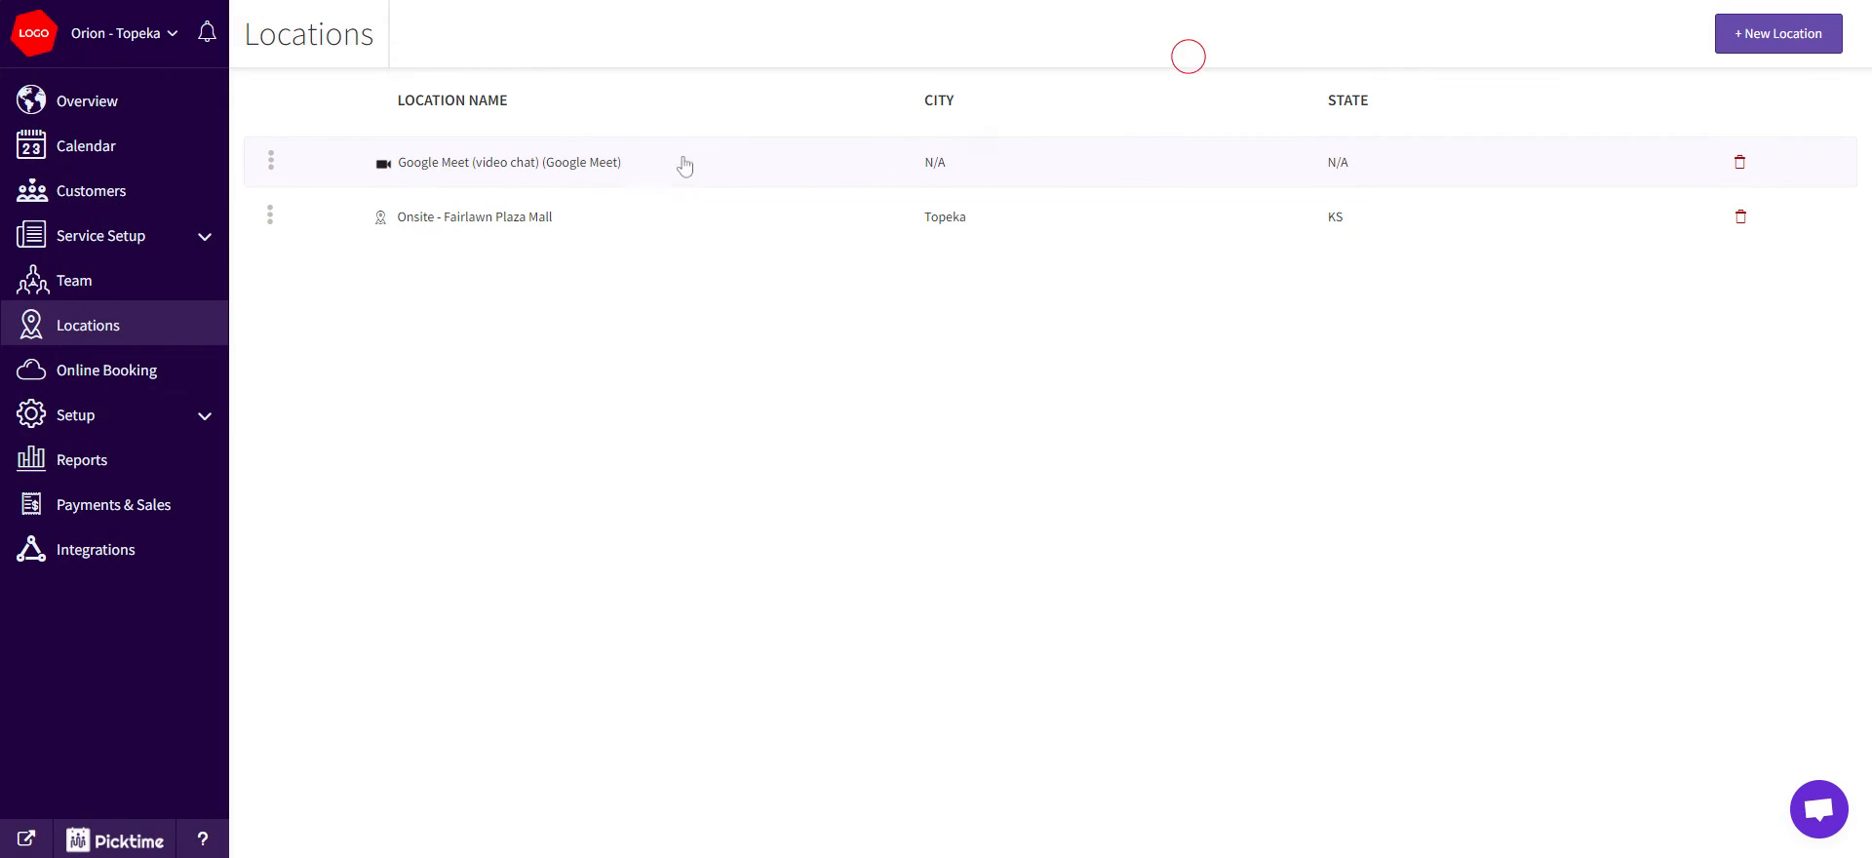
# Step: View the details of the Google Meet (video chat) location, including its name field
pyautogui.click(513, 168)
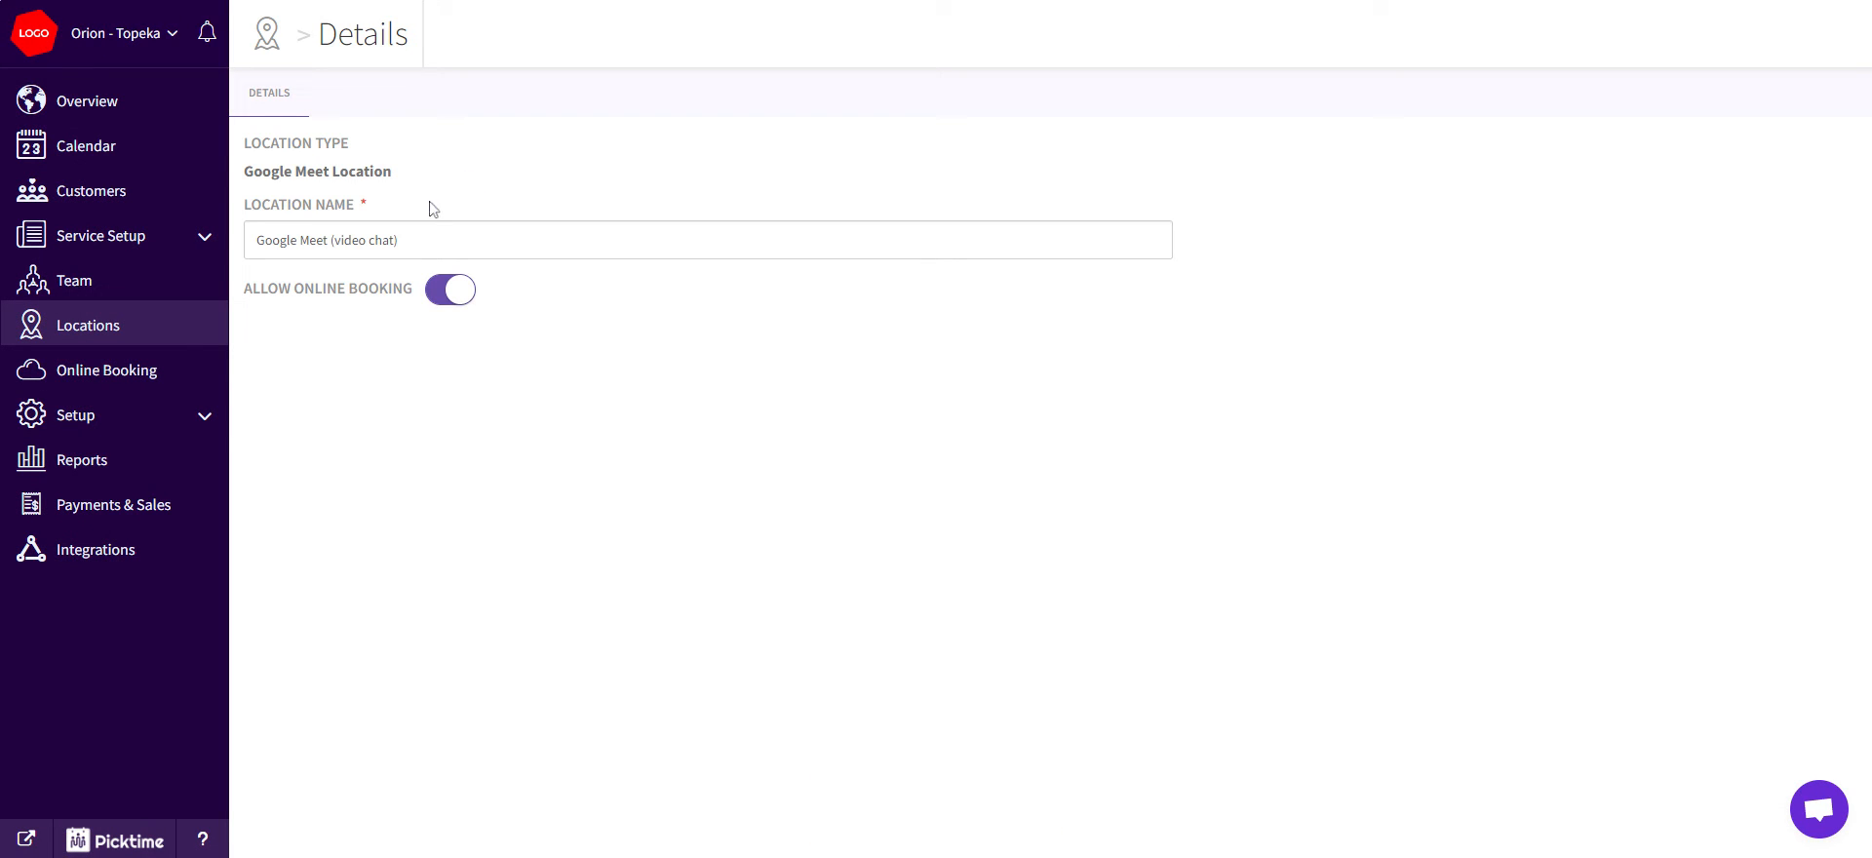
pyautogui.click(431, 234)
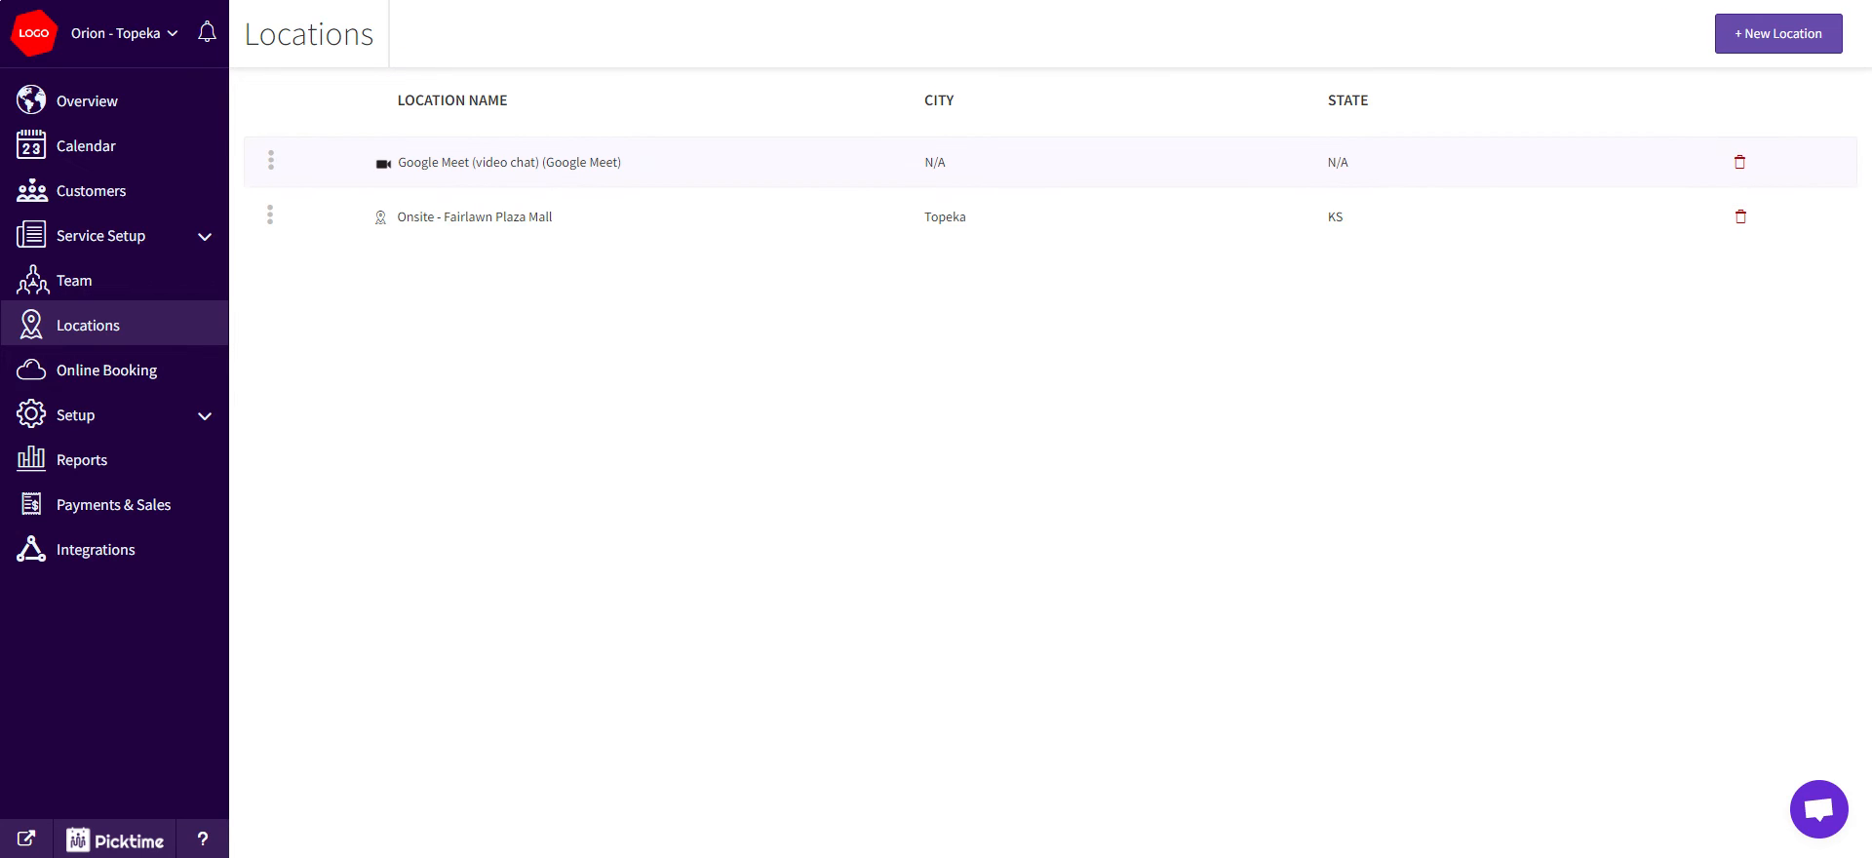
# Step: Examine the online booking page's public link, sample preview and integration options
pyautogui.click(119, 373)
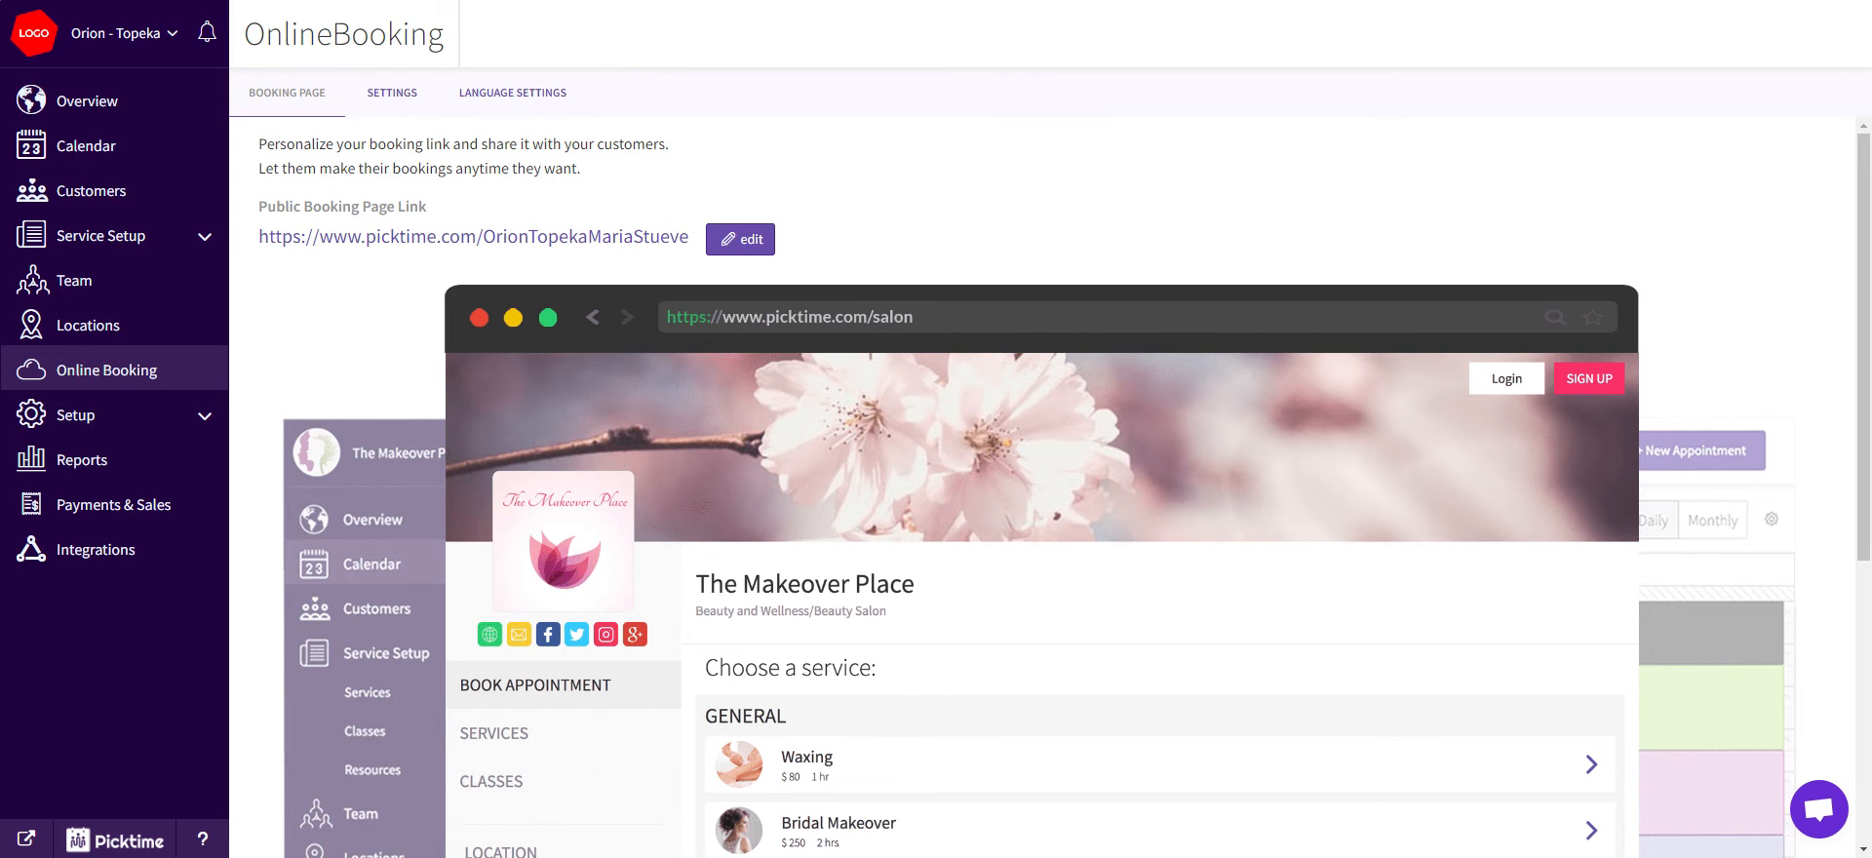
pyautogui.scroll(-5, 770, 271)
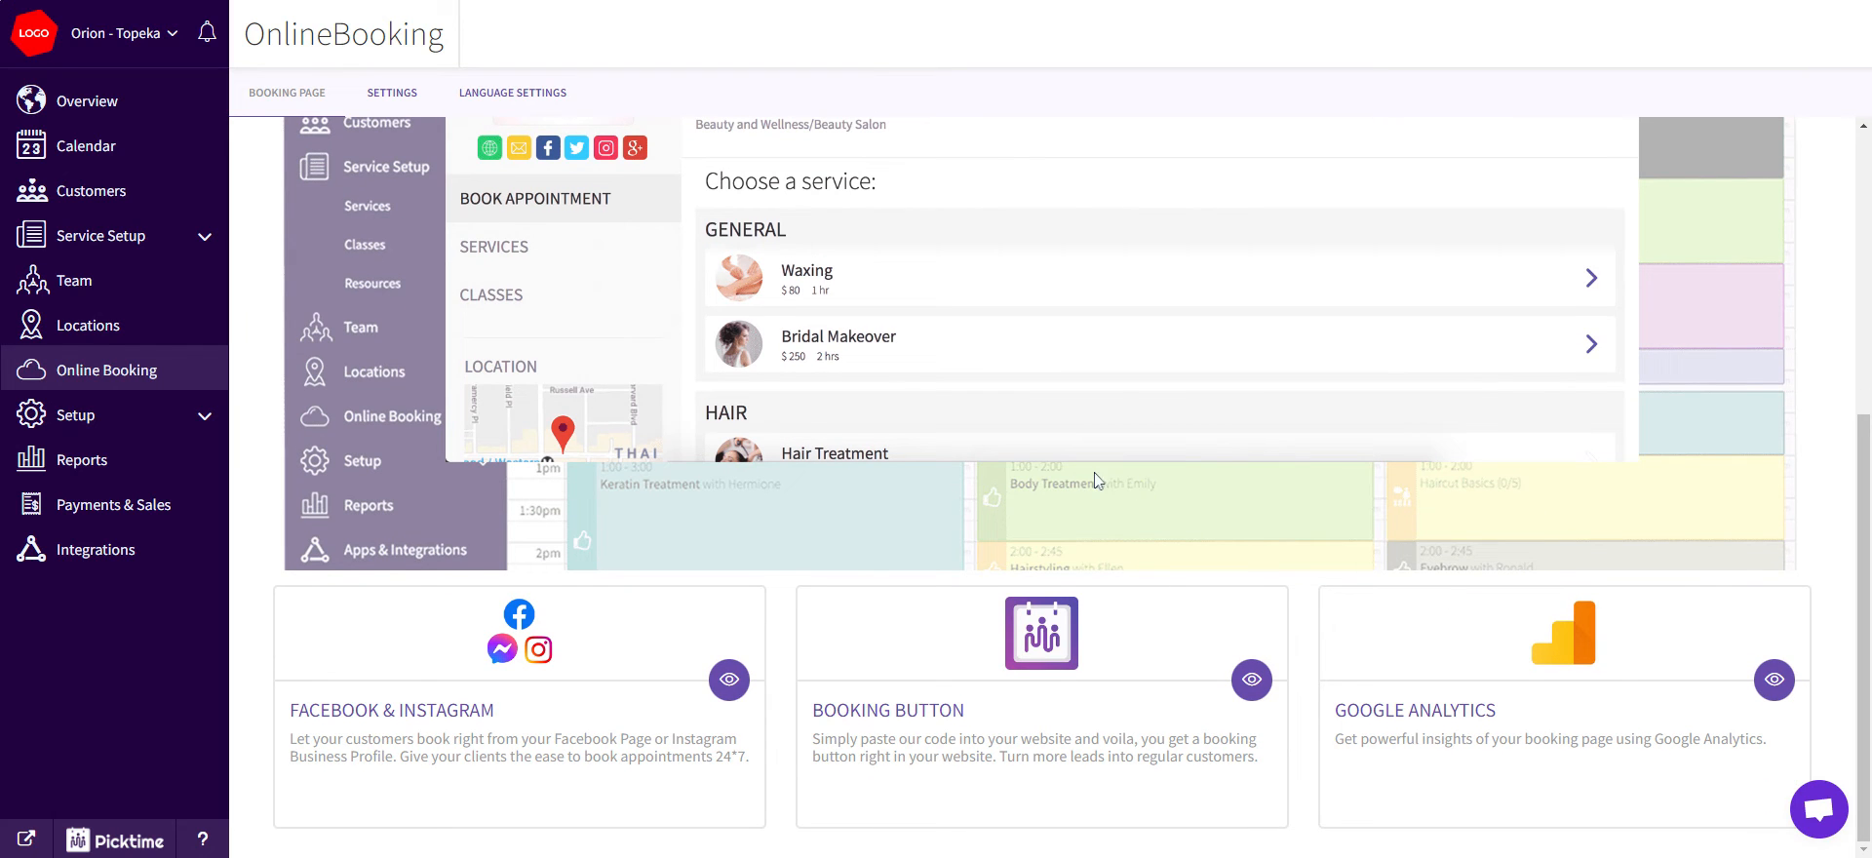
pyautogui.scroll(3, 878, 458)
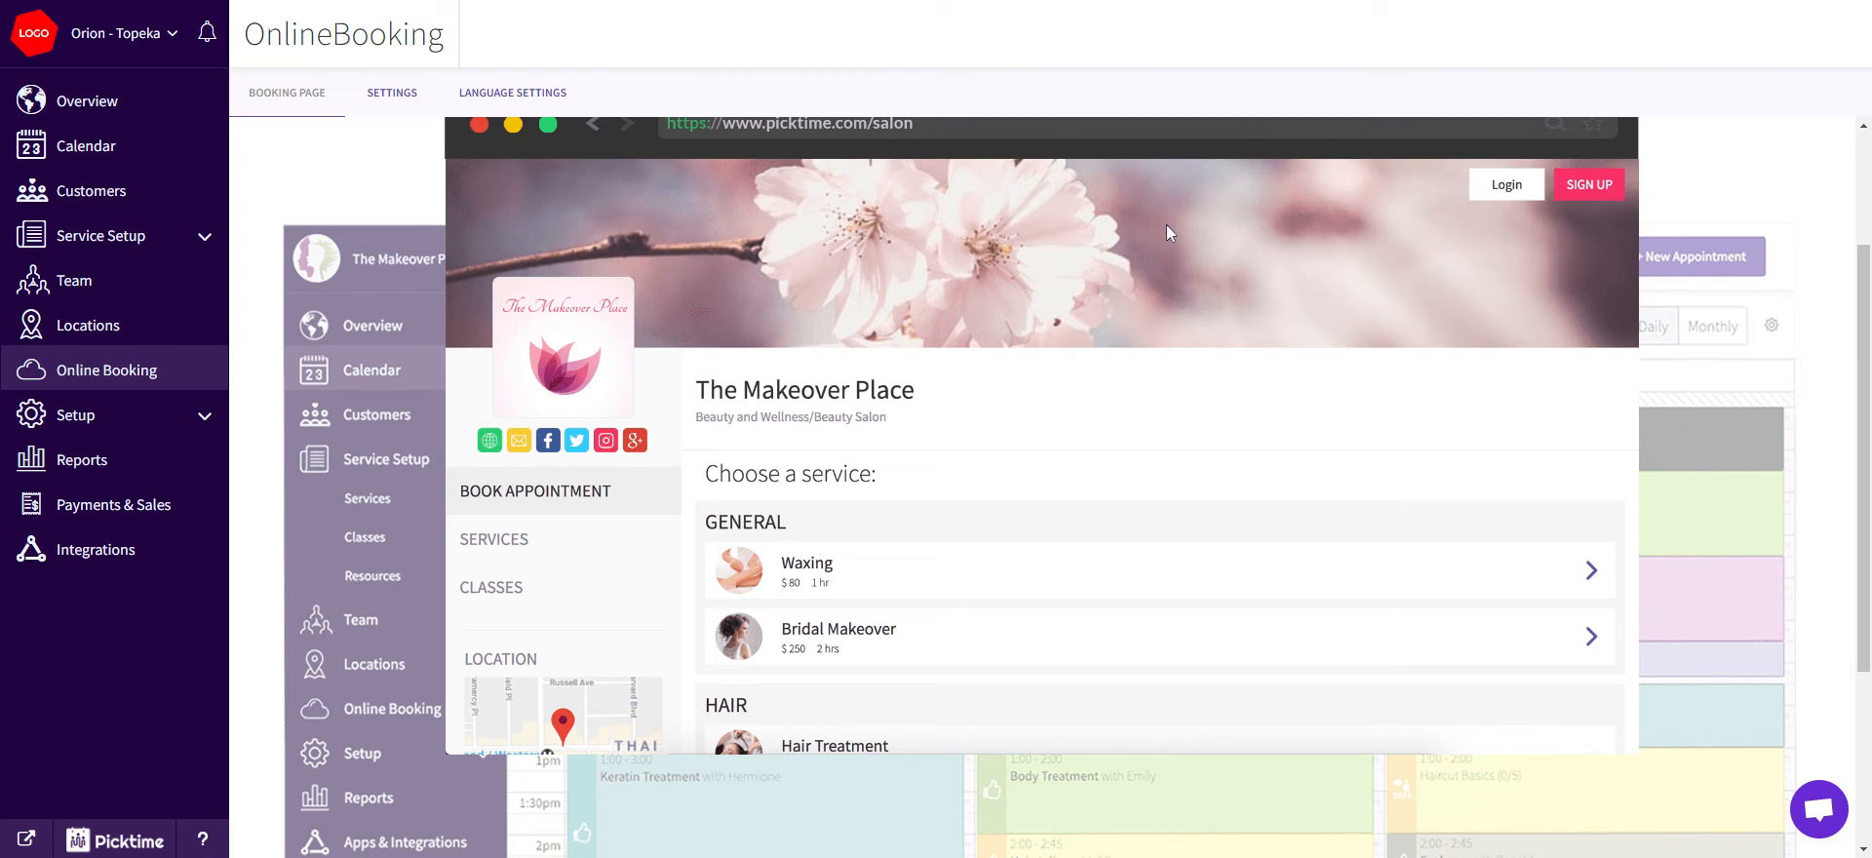
# Step: In the online booking settings, switch the advanced booking closing limit off and on again and set it to 4 months
pyautogui.click(388, 108)
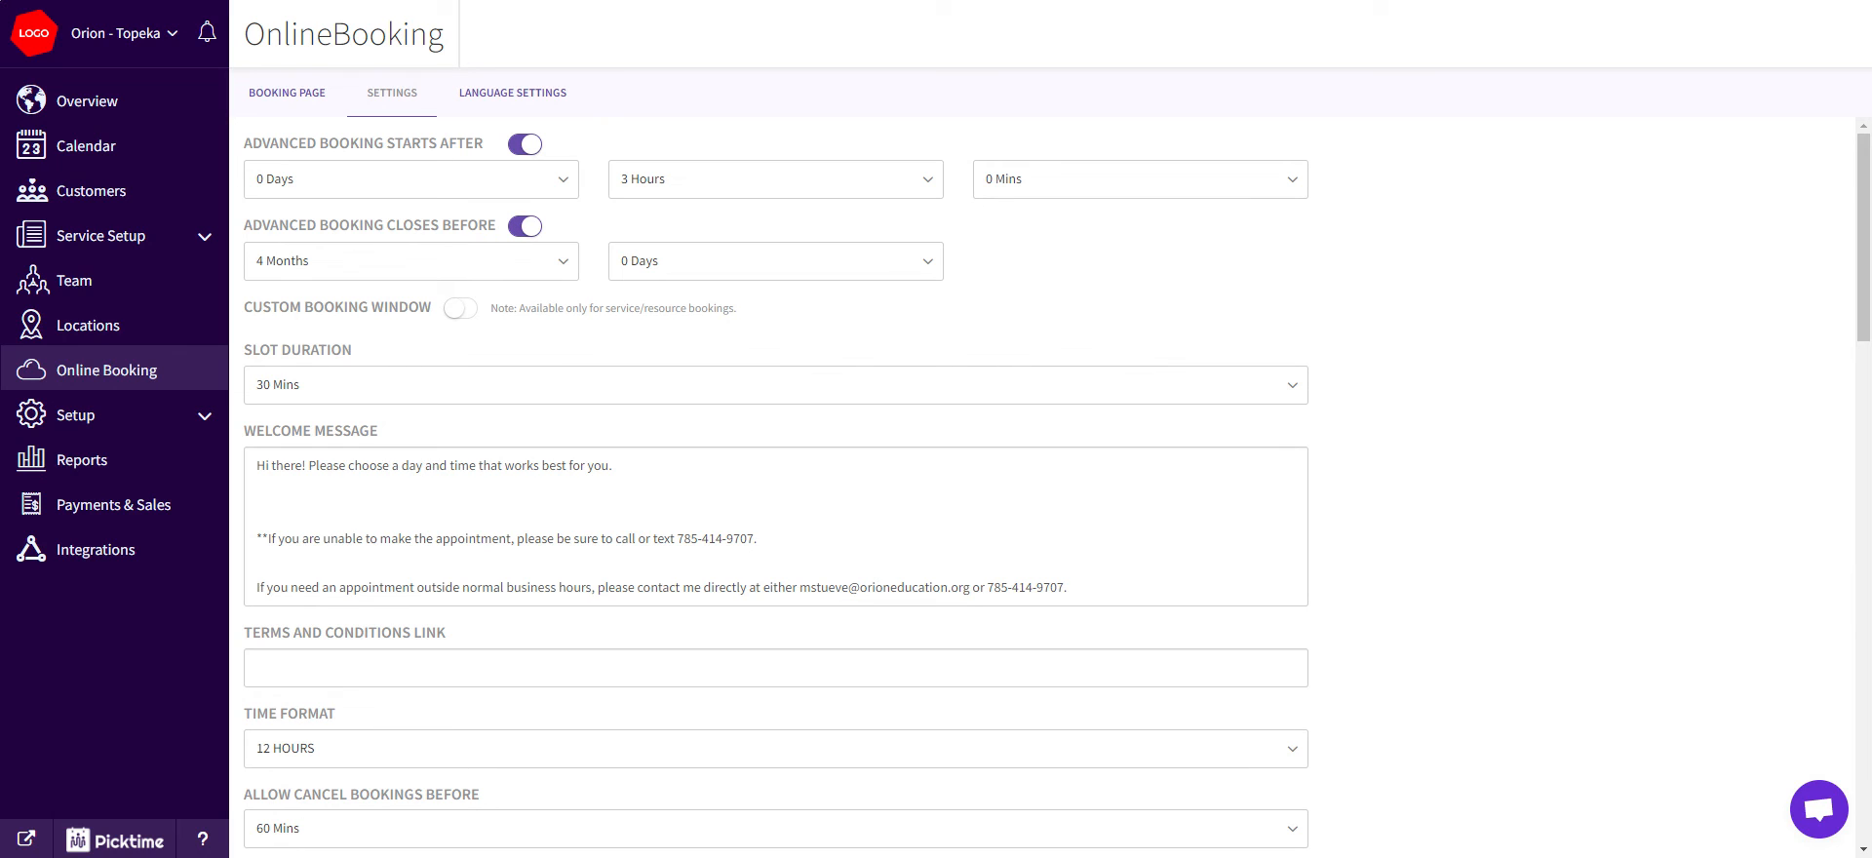
pyautogui.click(517, 225)
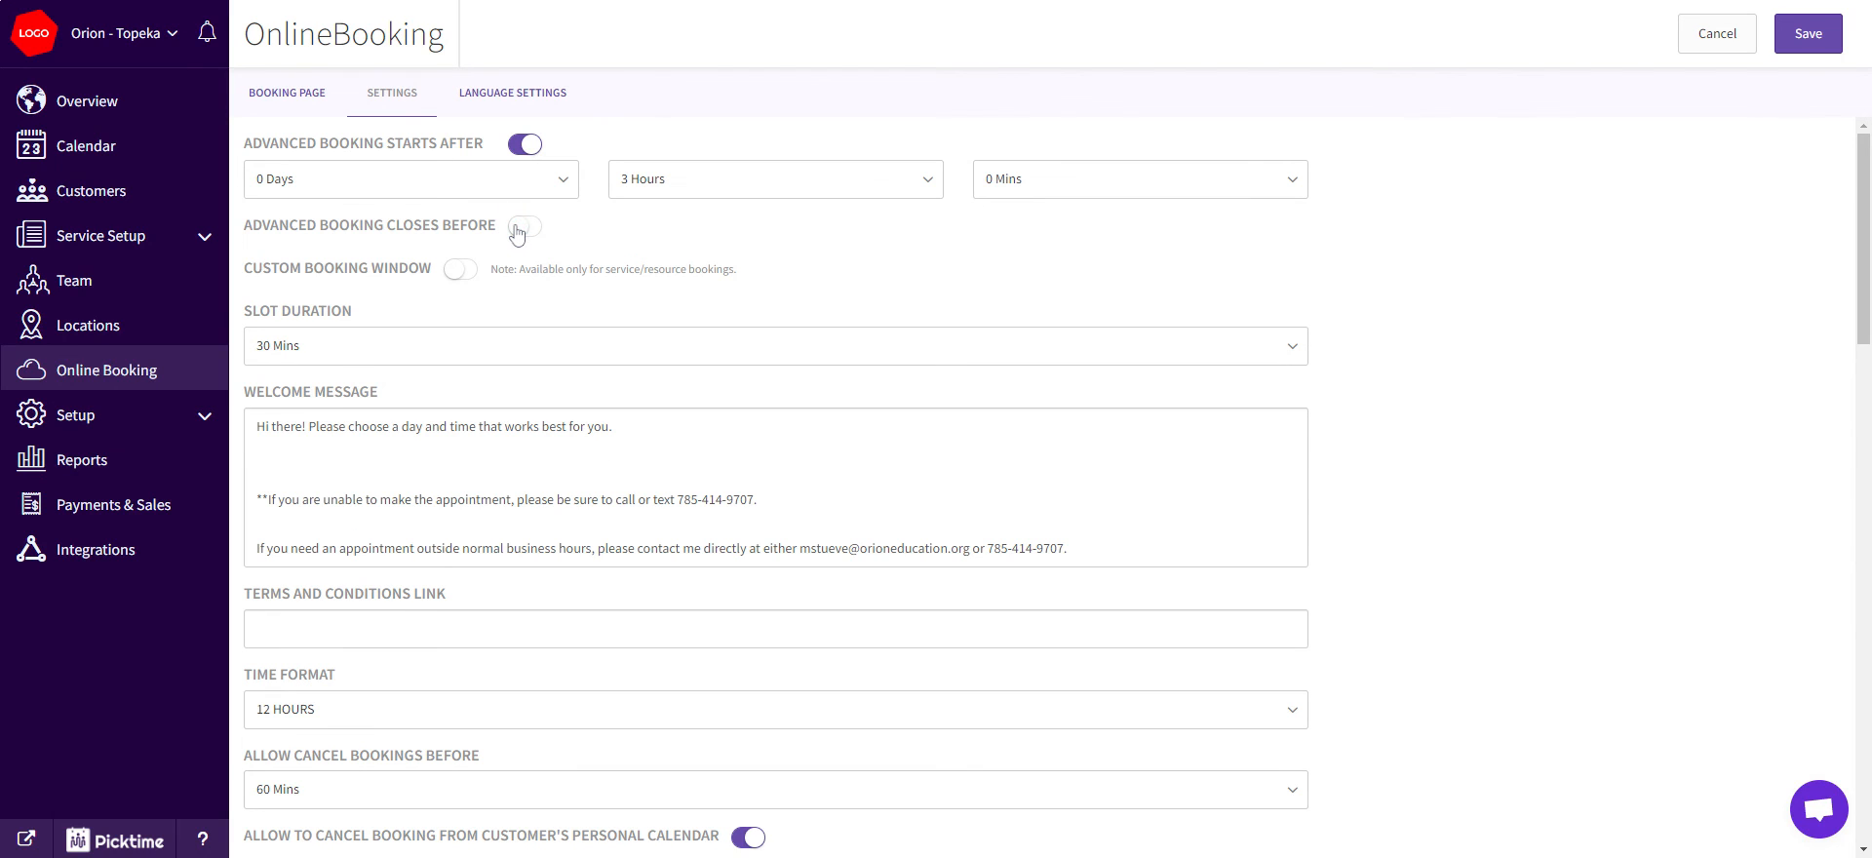
pyautogui.click(401, 263)
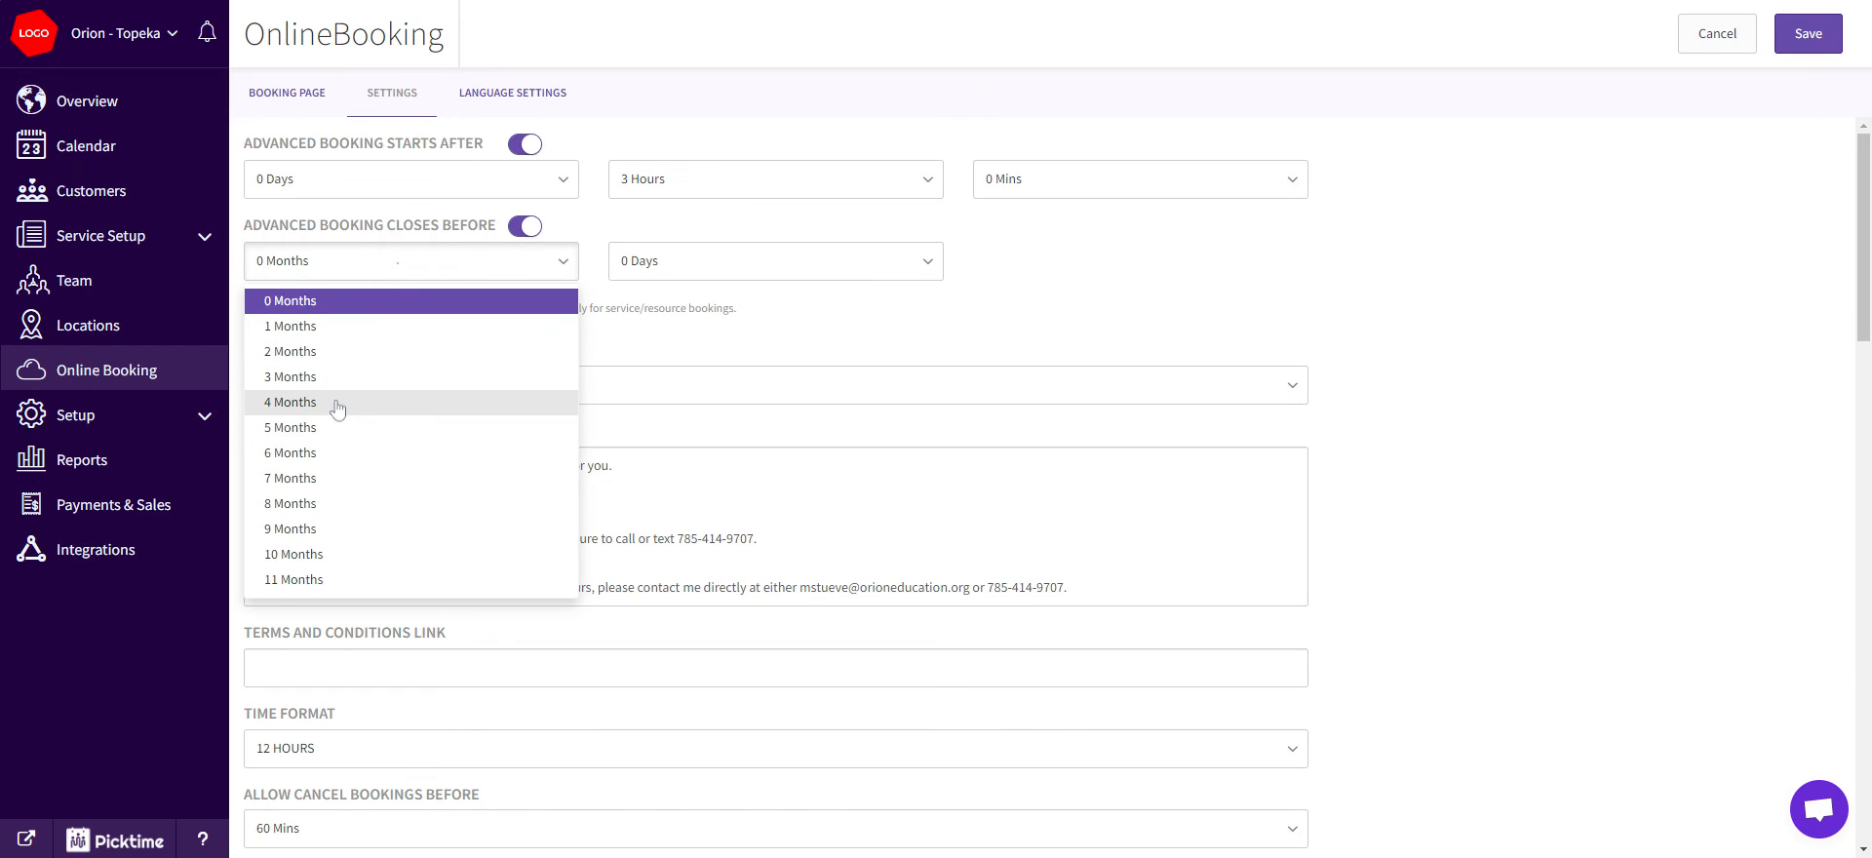
pyautogui.click(341, 399)
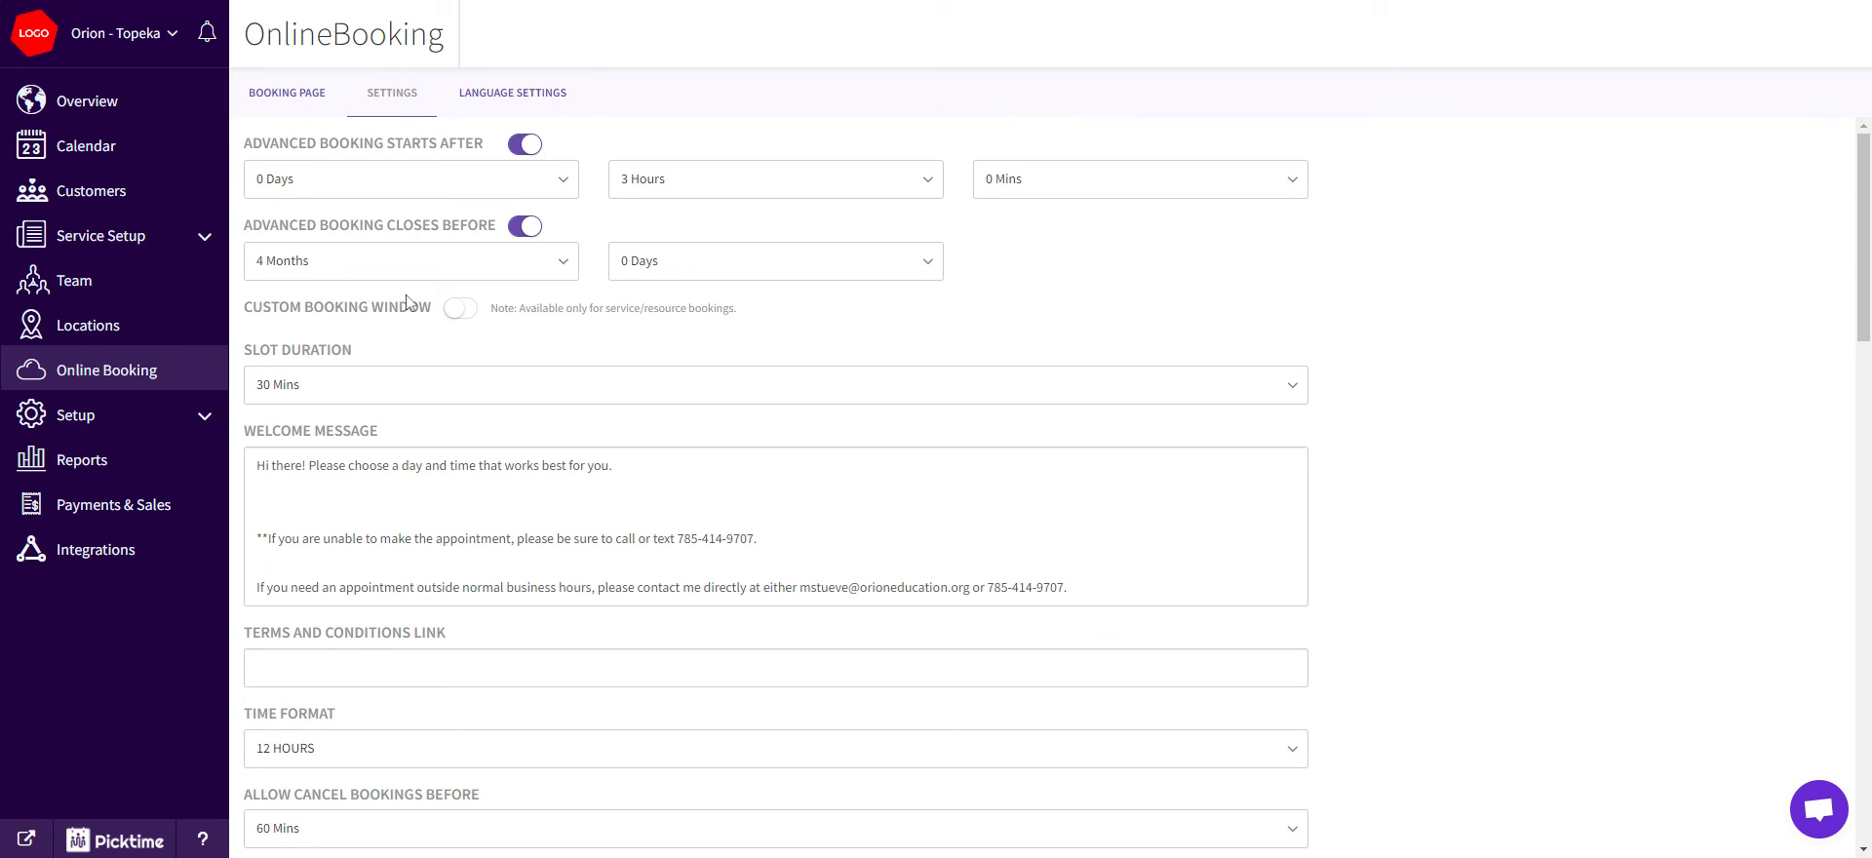
# Step: Examine the custom booking window's date fields and the available slot duration choices
pyautogui.click(460, 309)
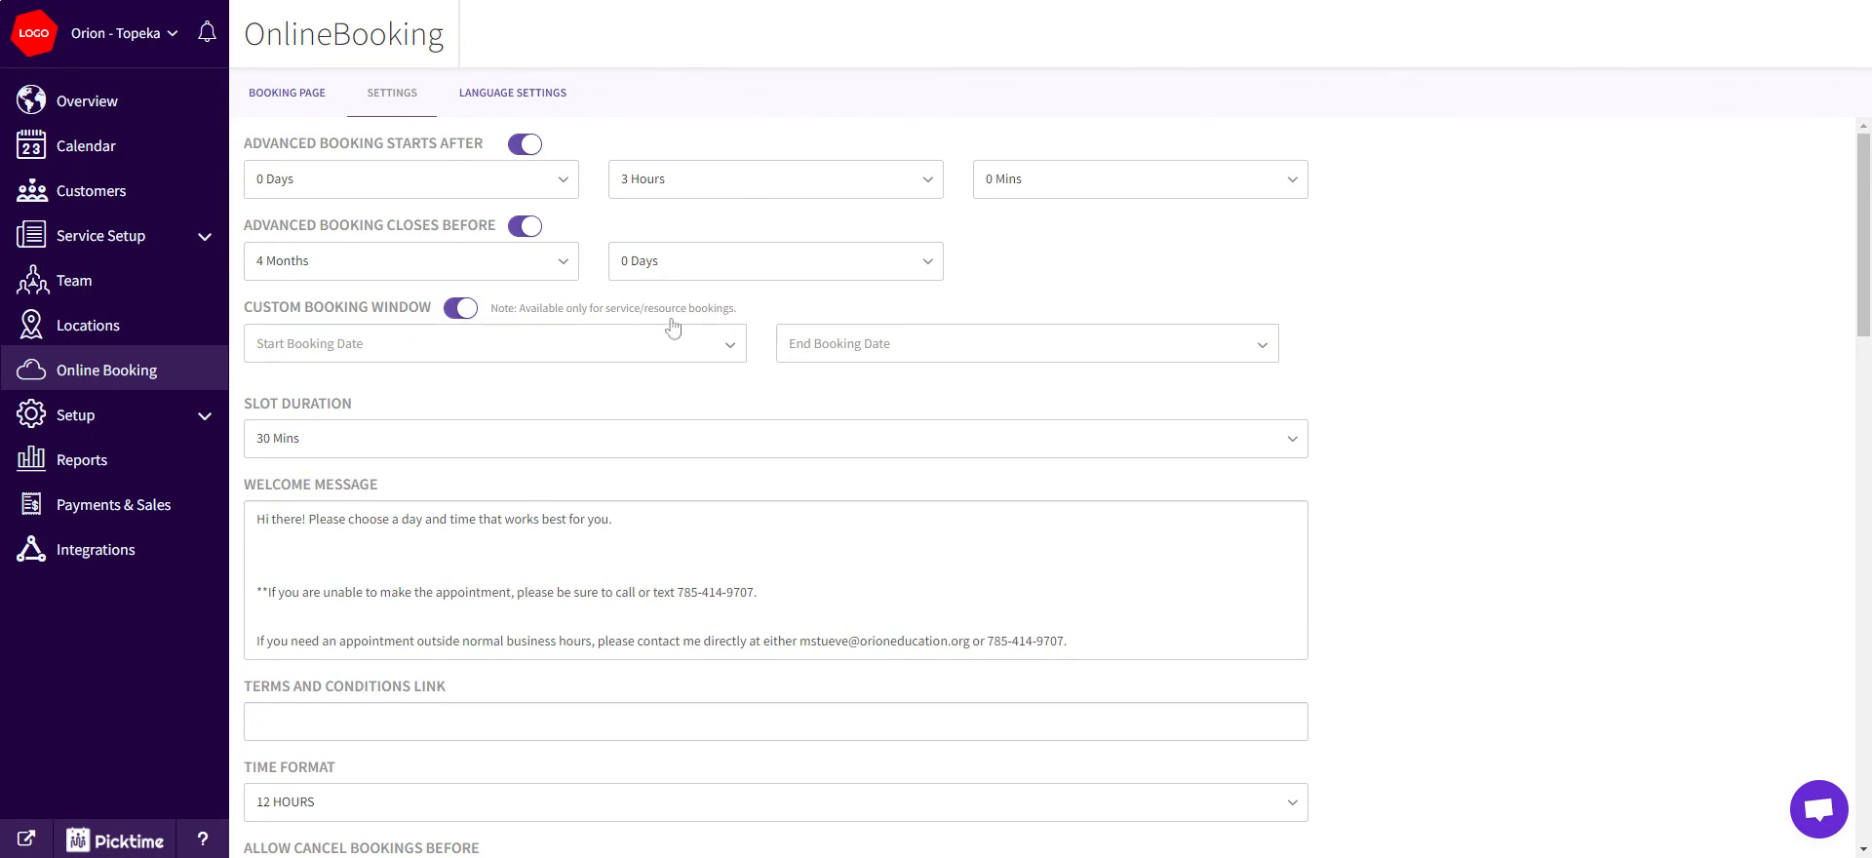
pyautogui.click(454, 312)
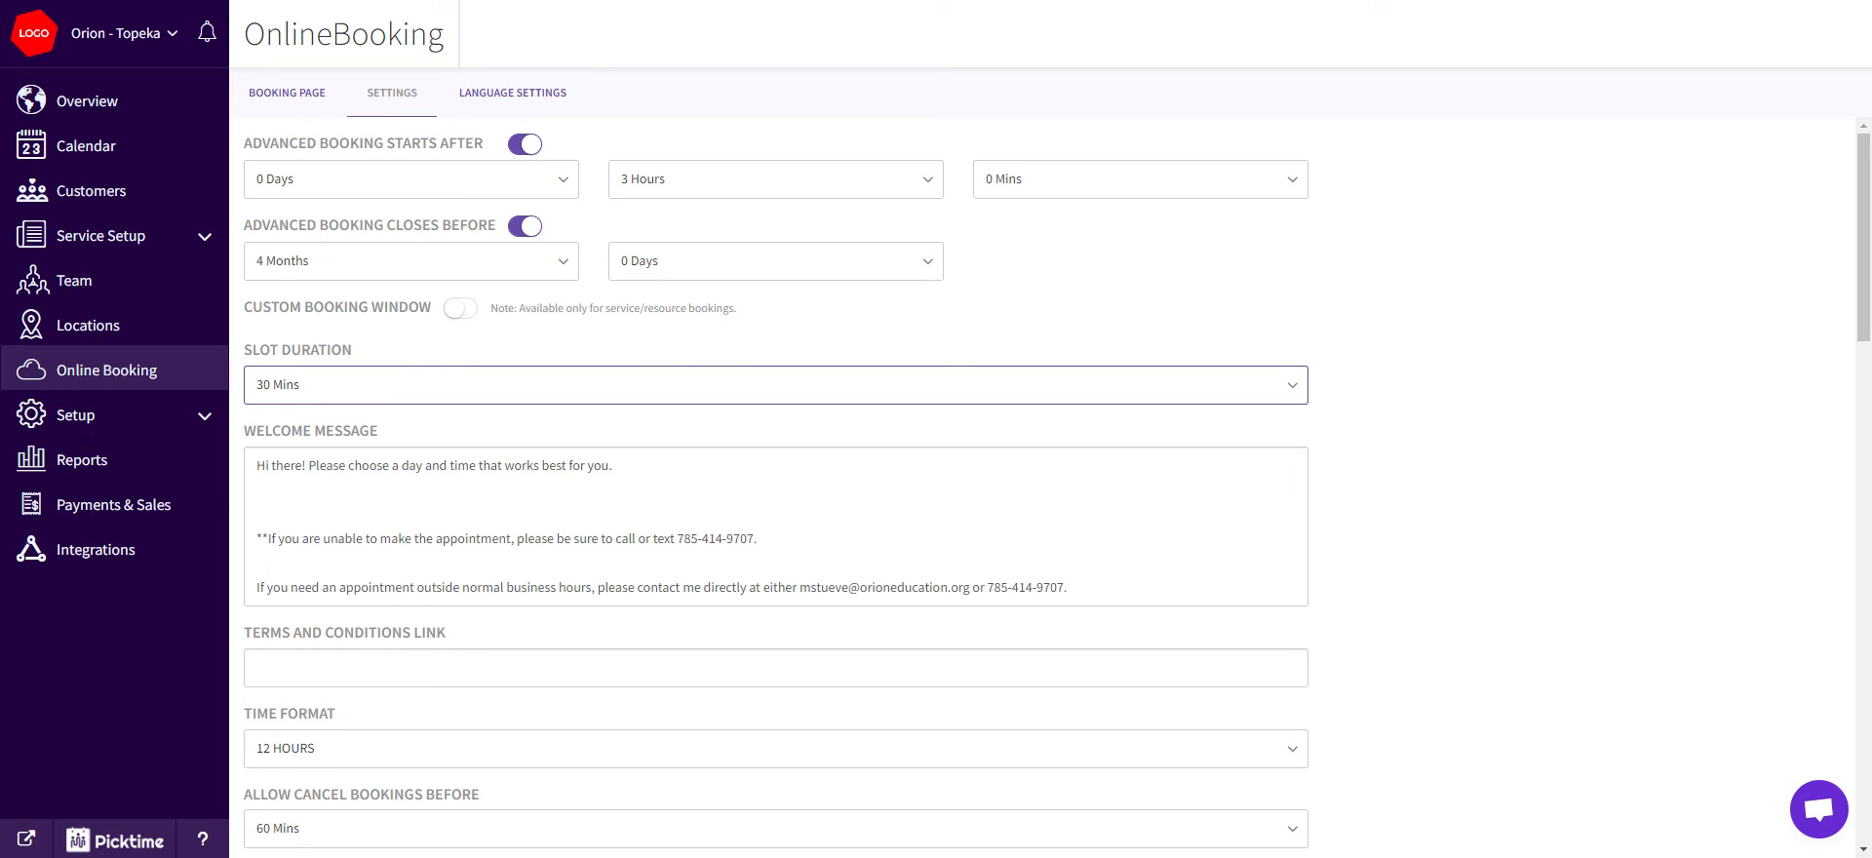
pyautogui.click(368, 386)
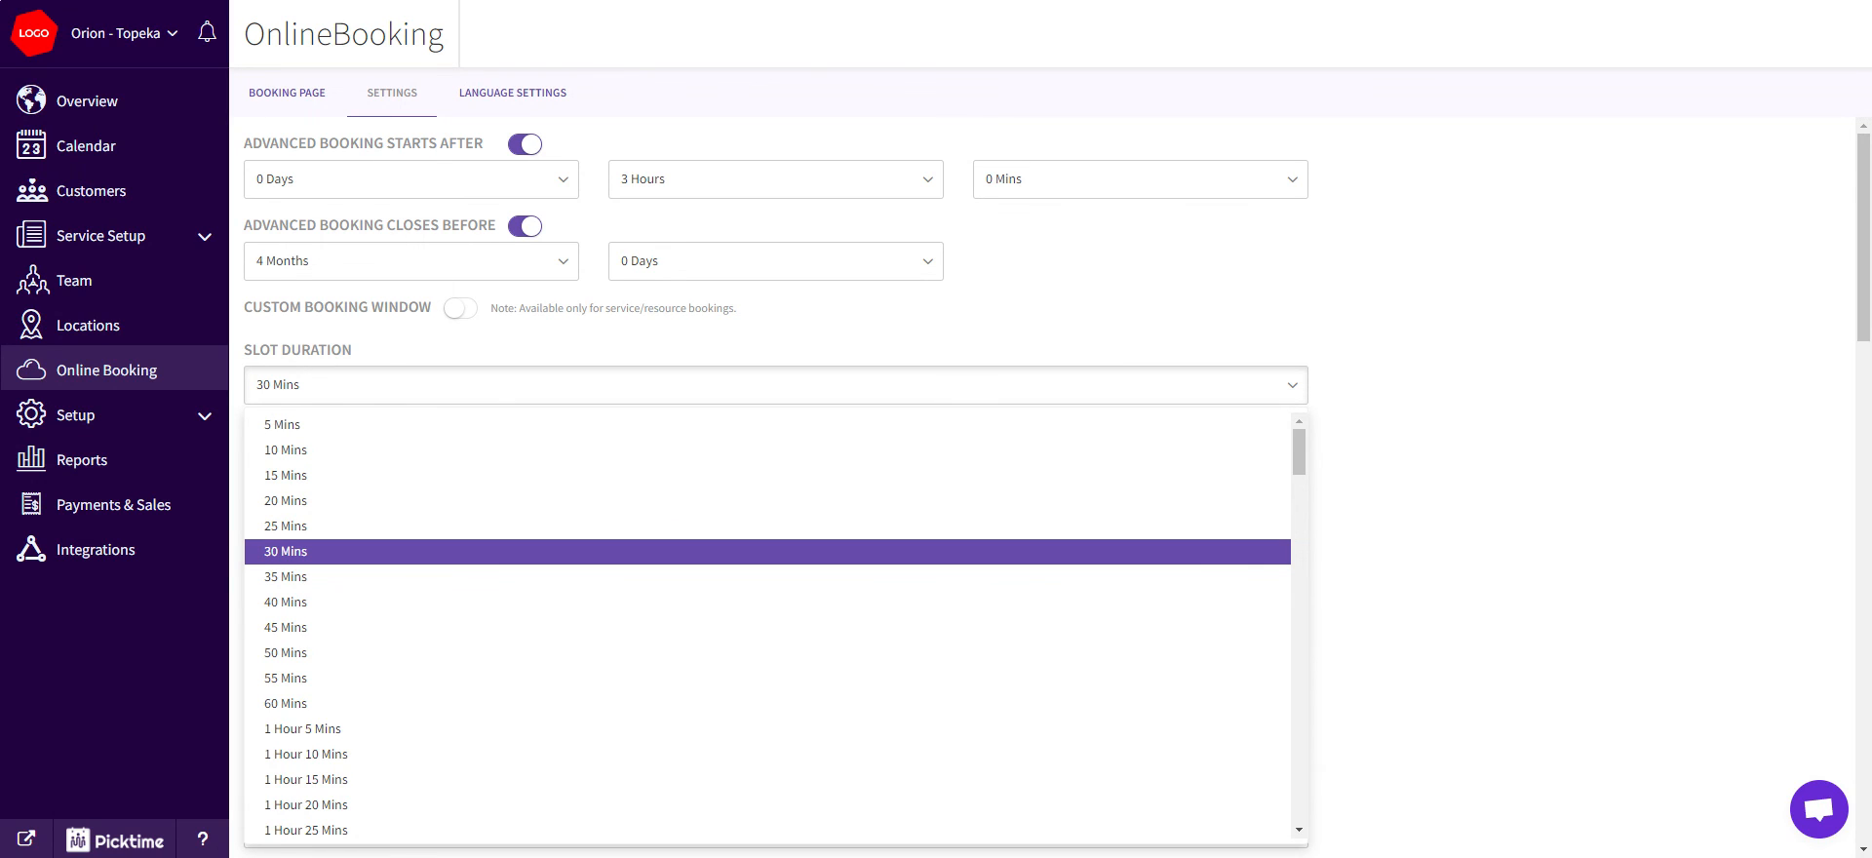
pyautogui.click(1115, 343)
# Step: Place the text cursor on the blank line above the note about missed appointments in the welcome message
pyautogui.scroll(-3, 1000, 421)
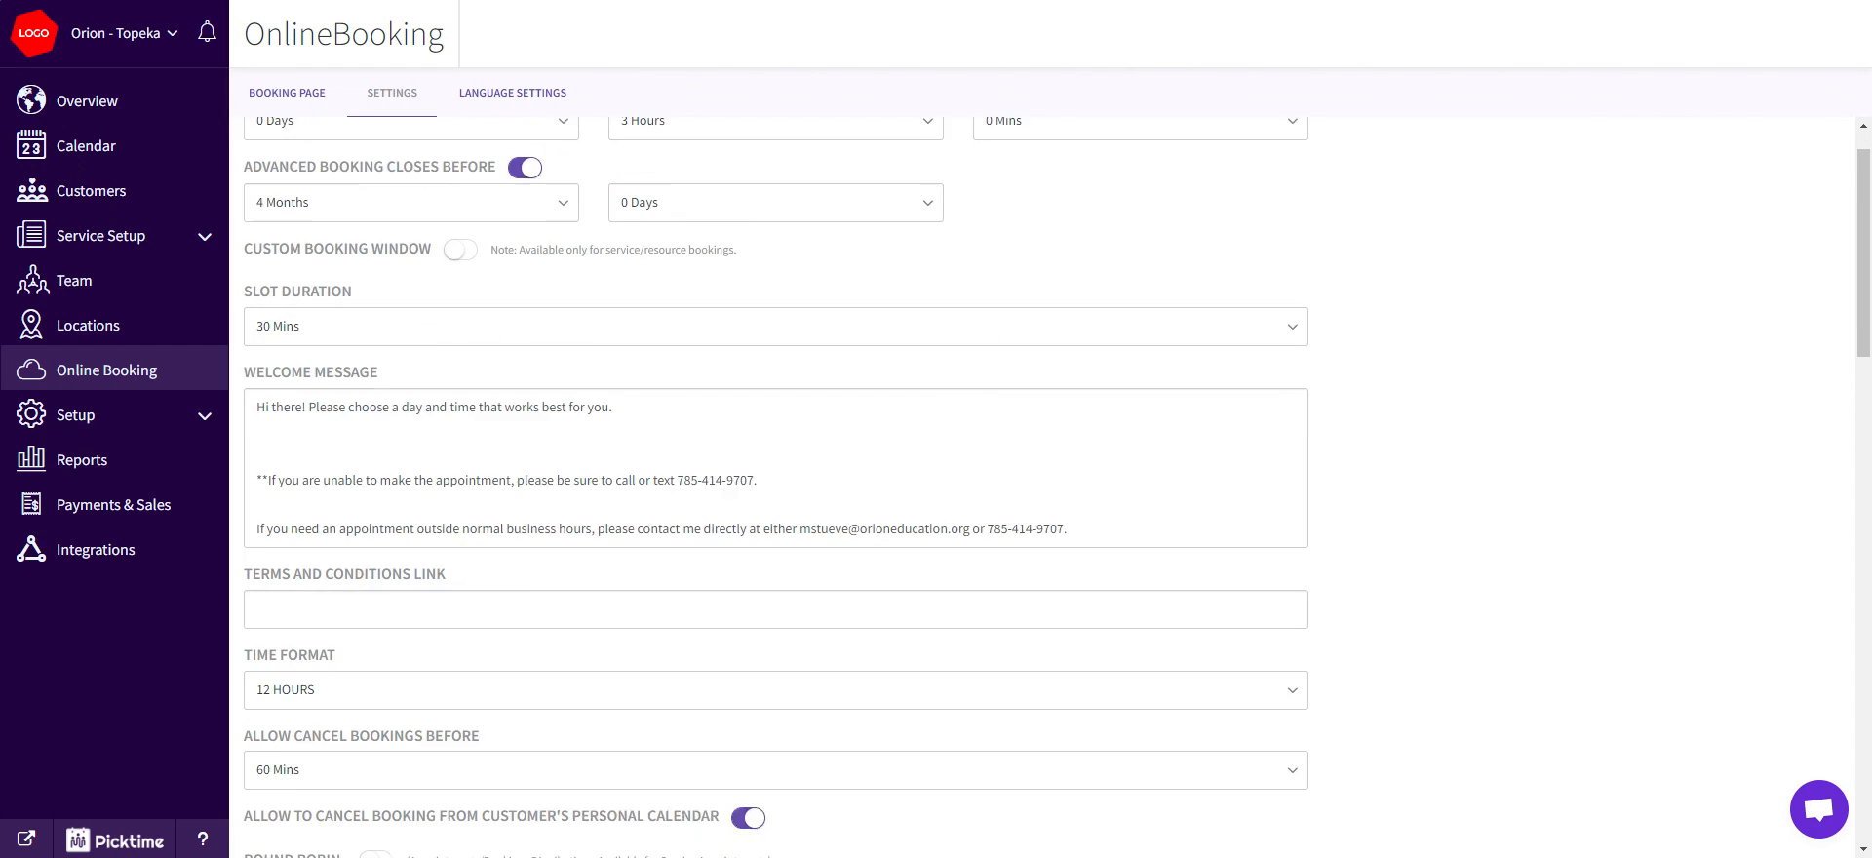
pyautogui.click(999, 343)
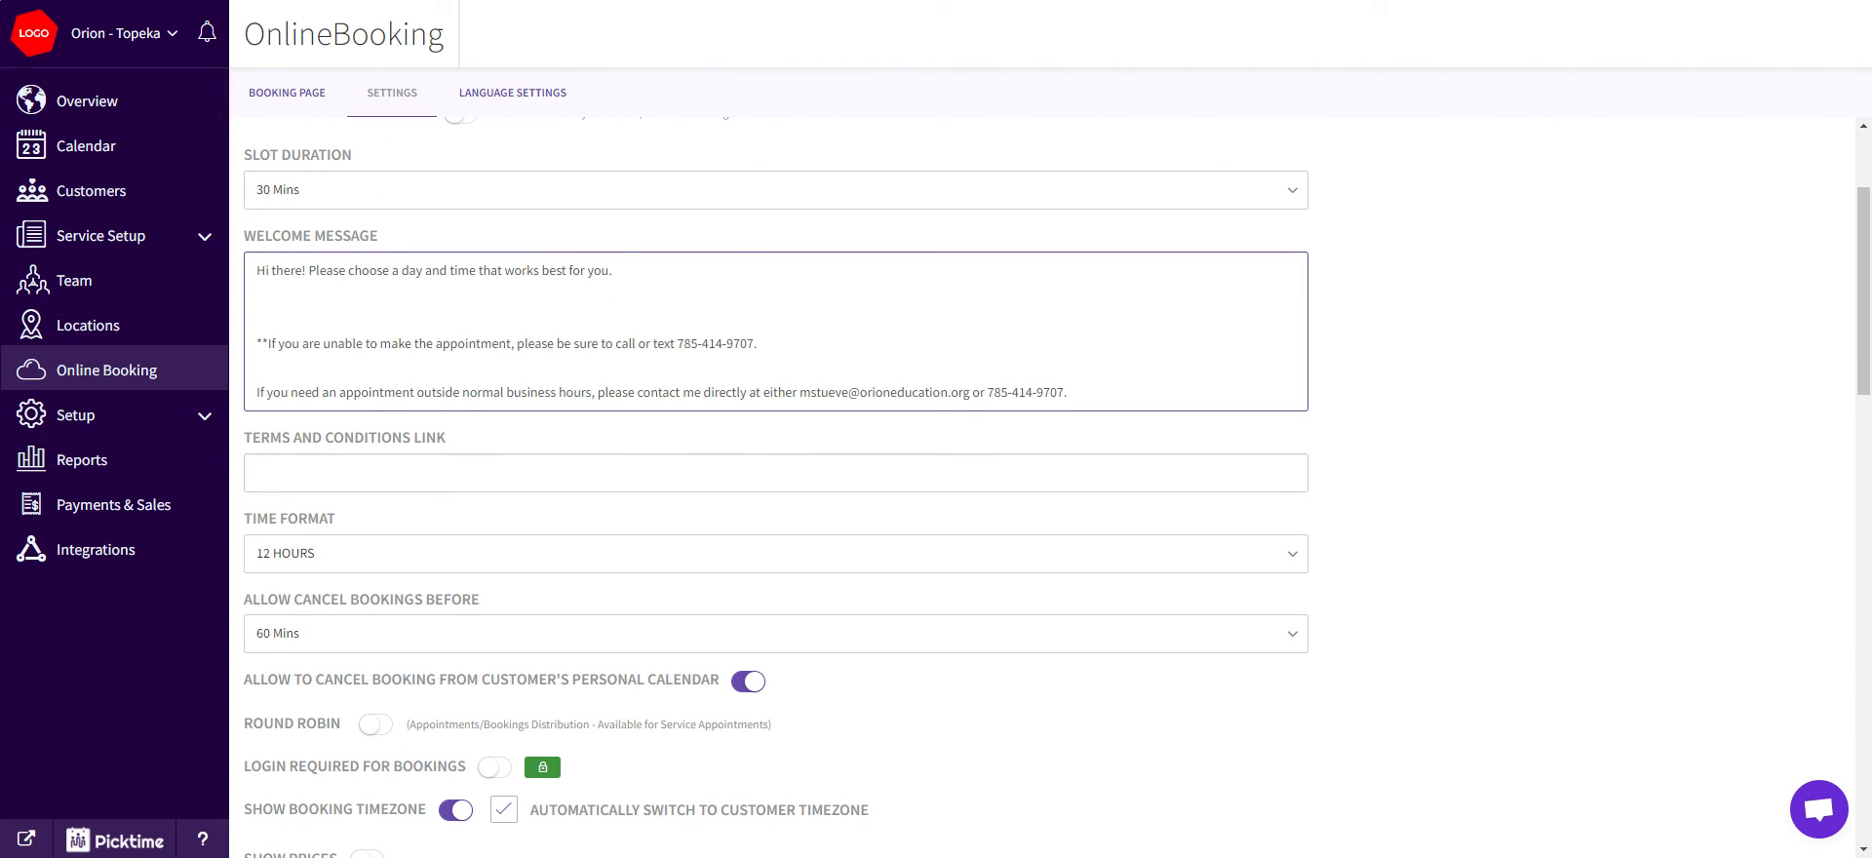
pyautogui.click(435, 296)
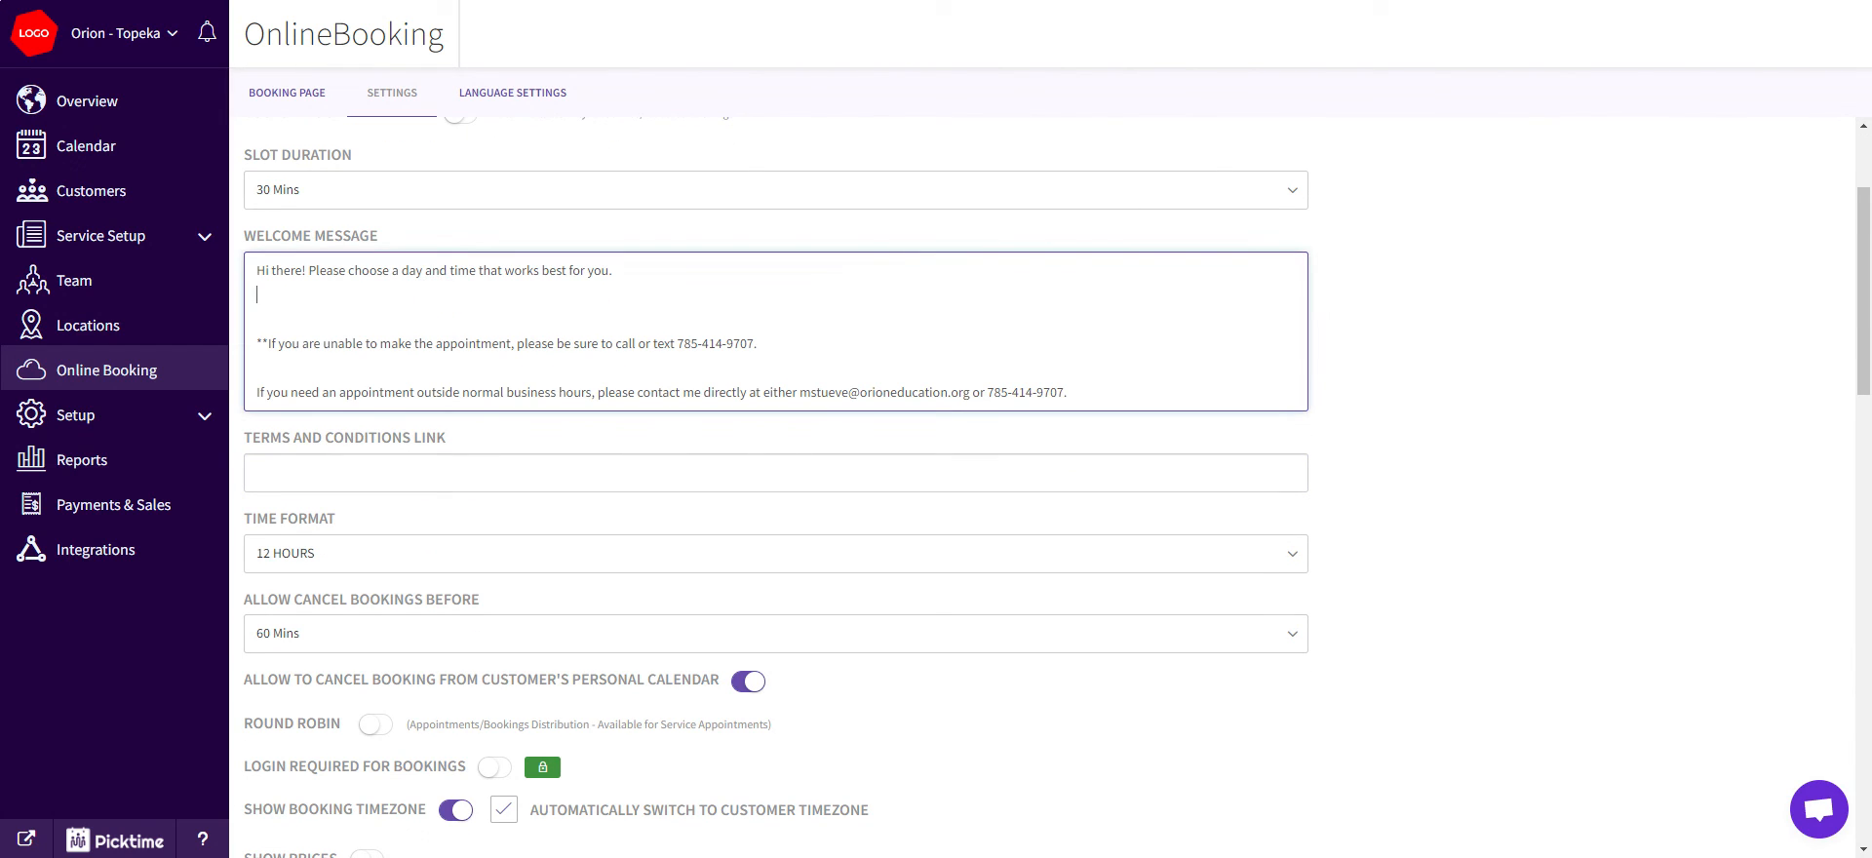
pyautogui.click(347, 296)
pyautogui.click(304, 318)
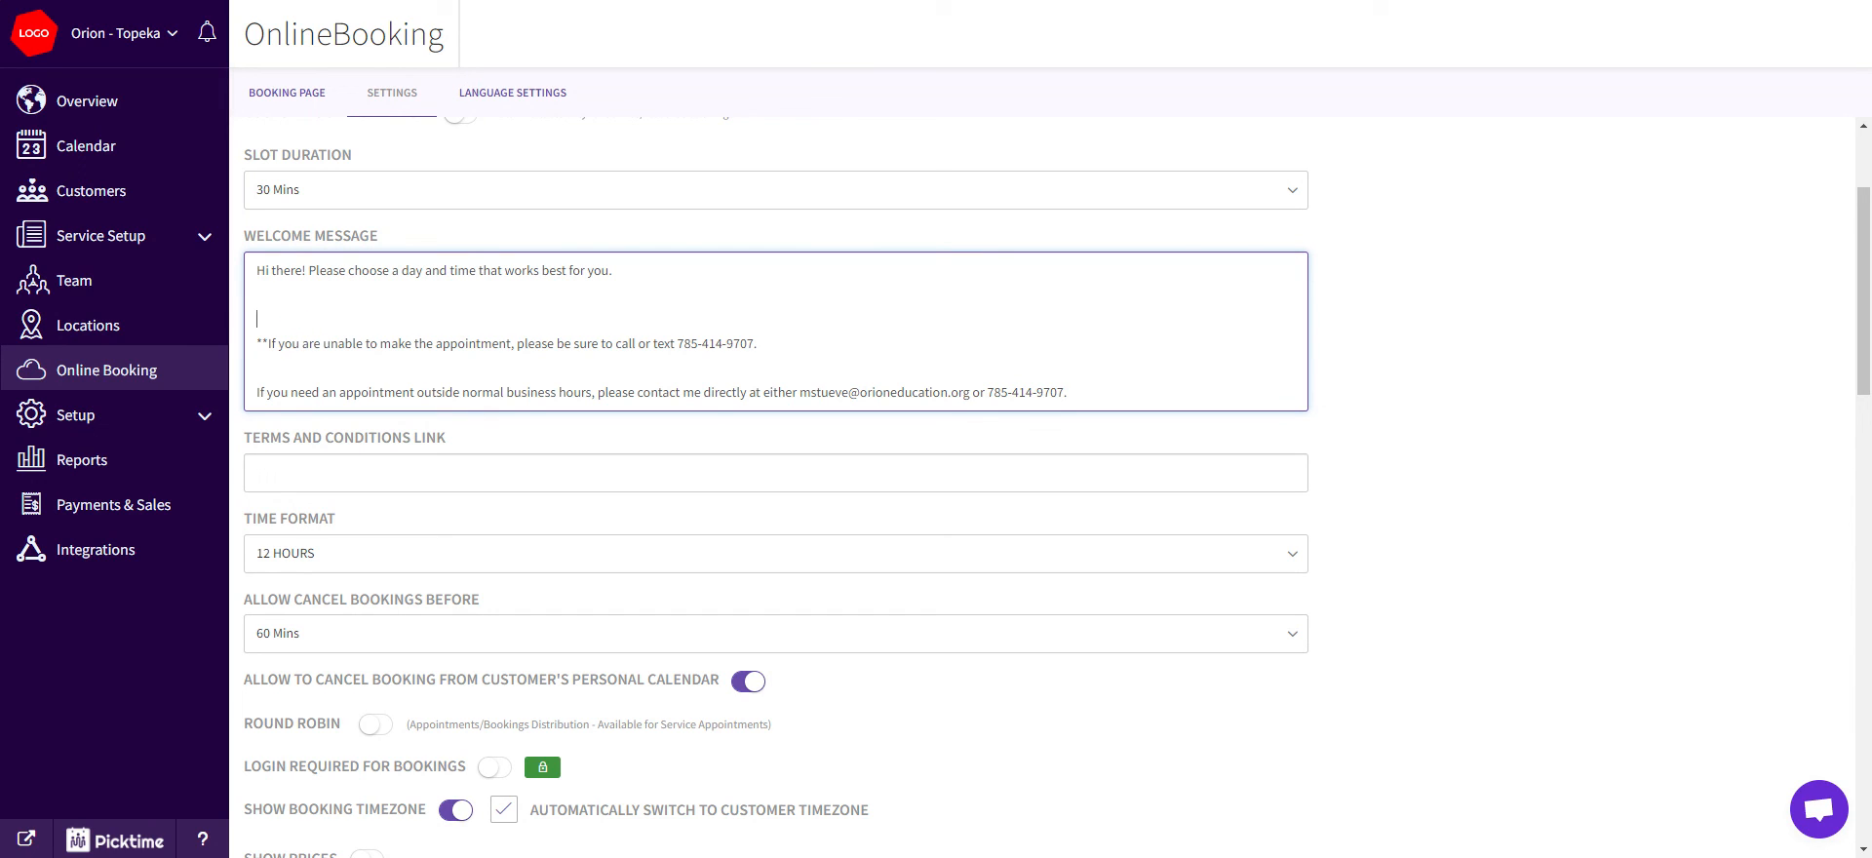